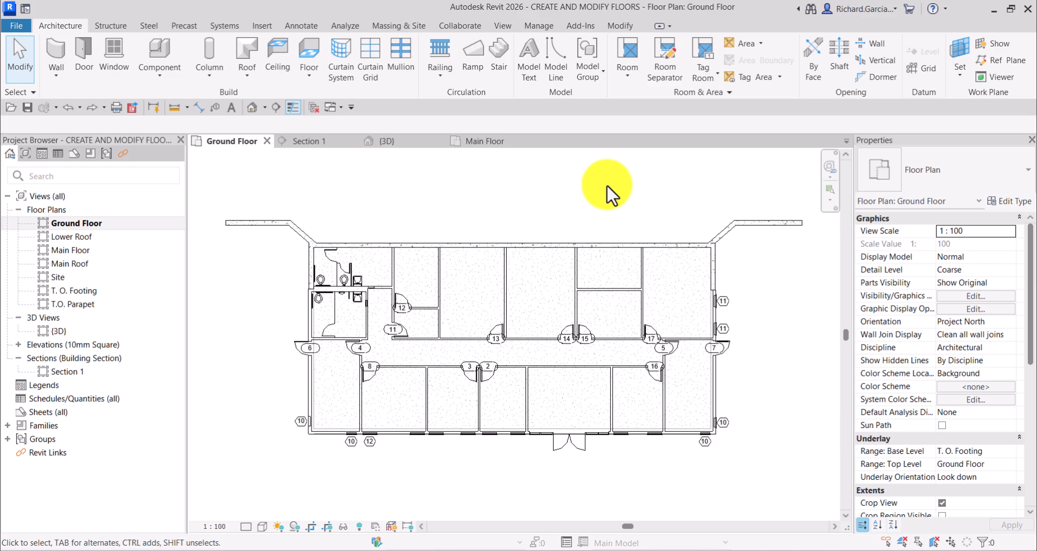
- Start an architectural floor in the Ground Floor plan, using Pick Walls boundaries with Extend into wall (to core) turned off
left_click(90, 225)
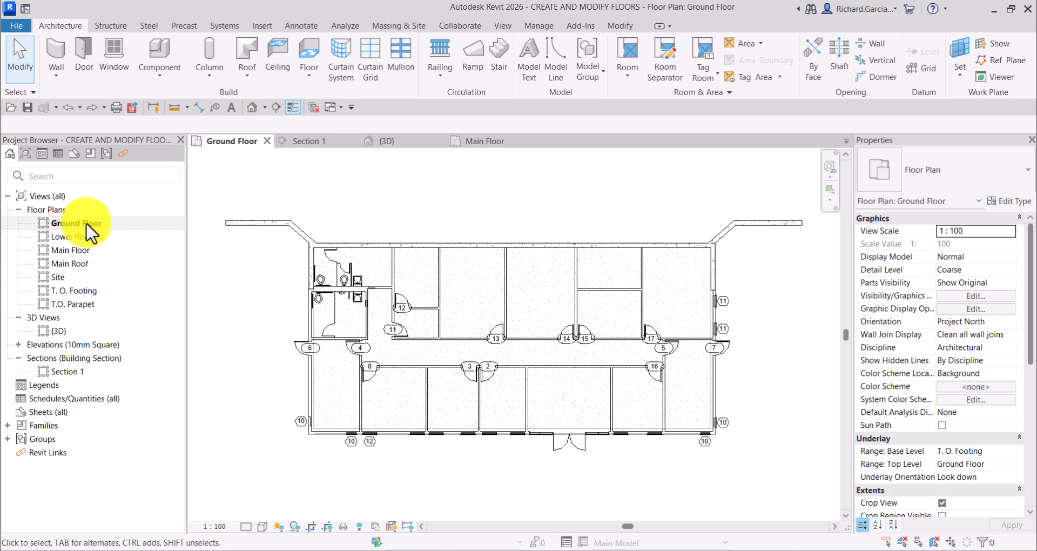
left_click(470, 250)
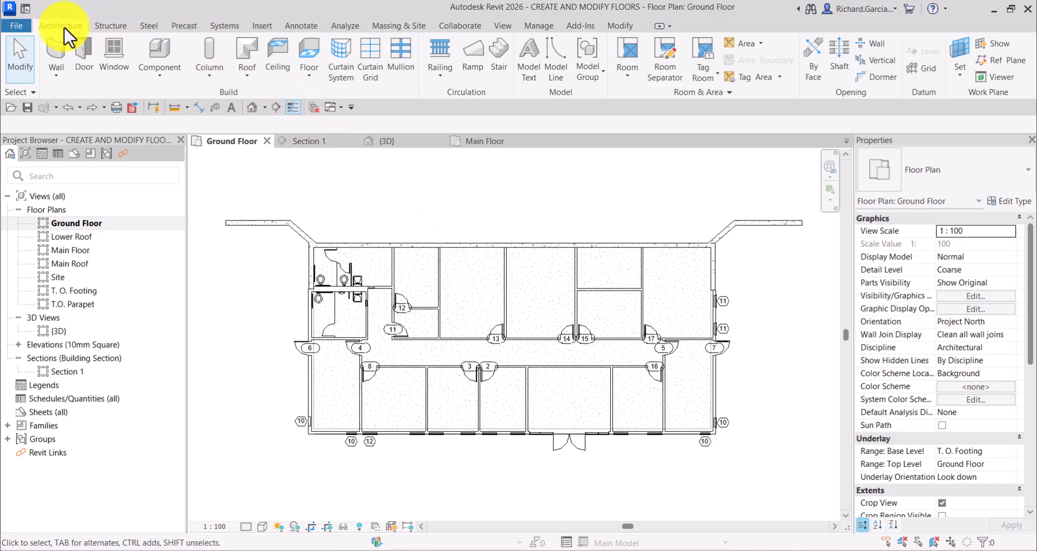
left_click(308, 78)
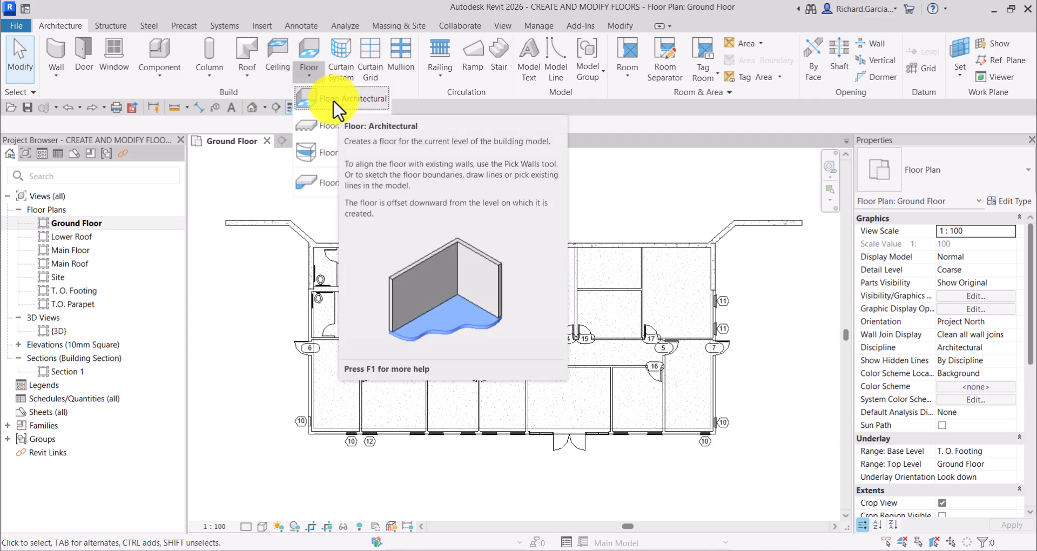
left_click(333, 99)
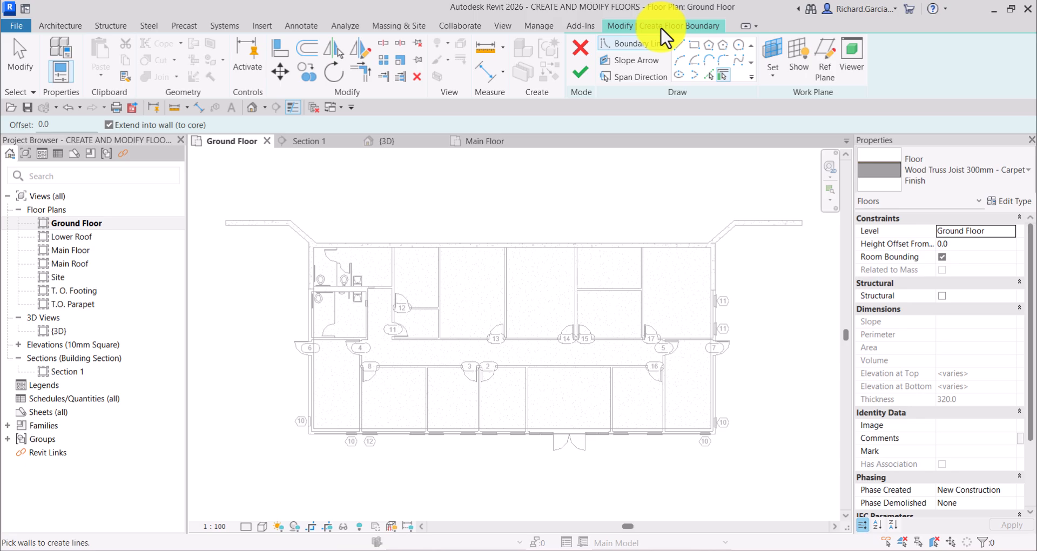
key("ctrl")
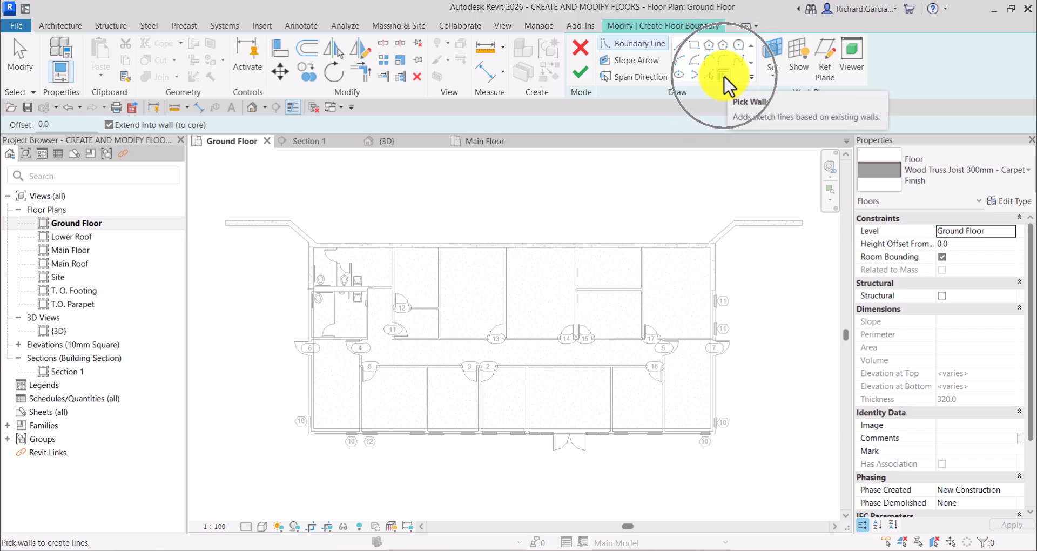
key("ctrl")
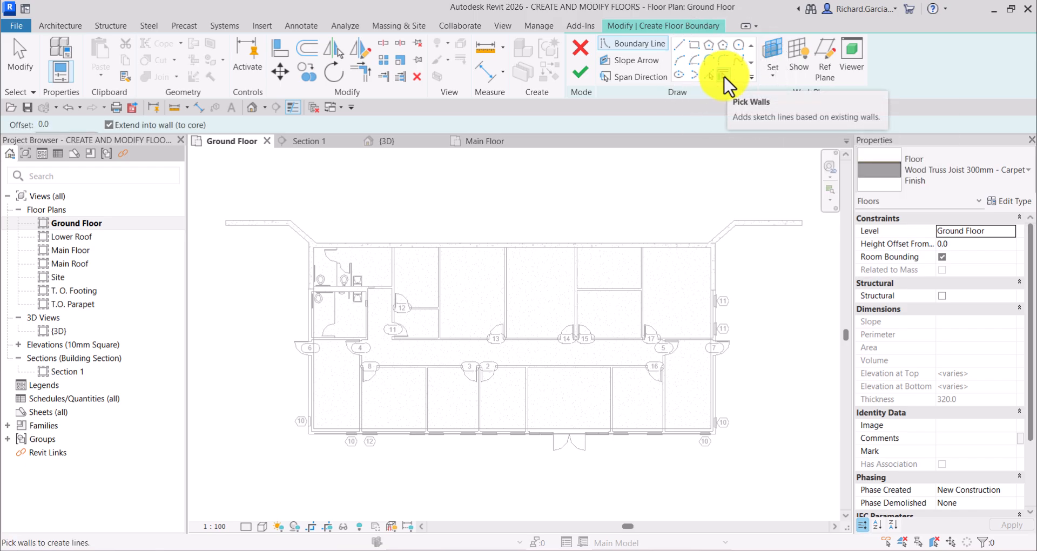
key("ctrl")
left_click(109, 125)
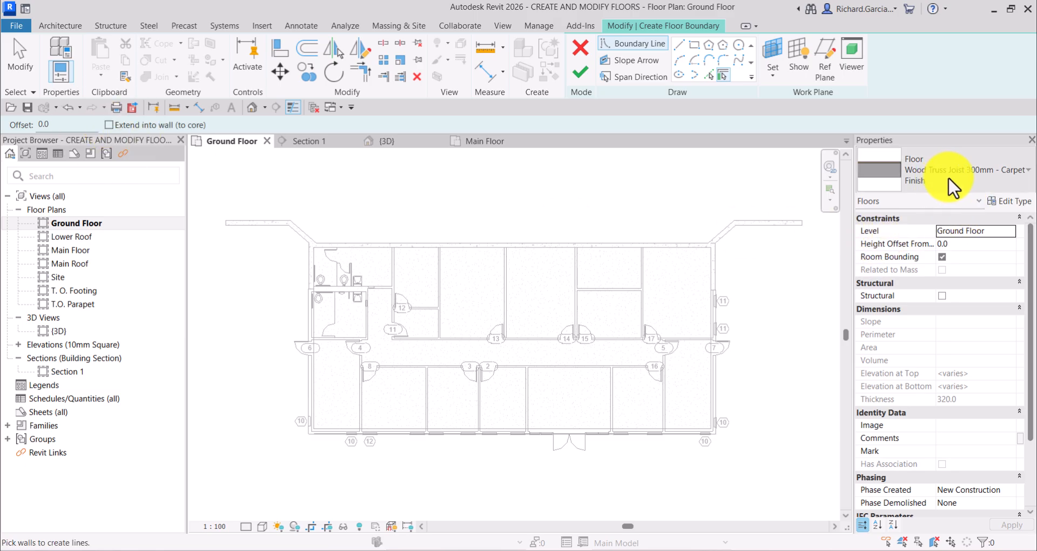
- Set the new floor's type to LW Concrete on Metal Deck
left_click(974, 177)
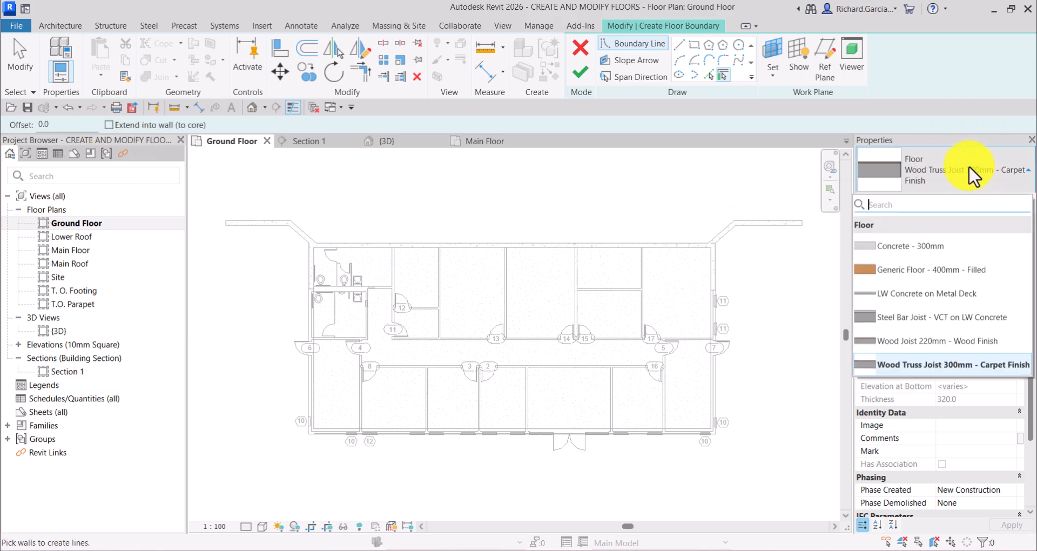
mouse_move(911, 298)
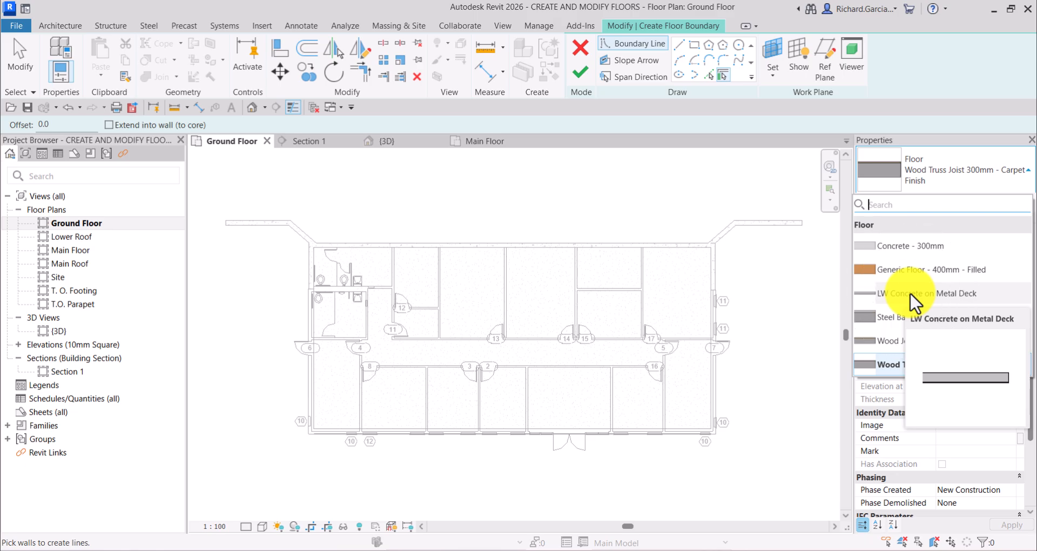
left_click(913, 296)
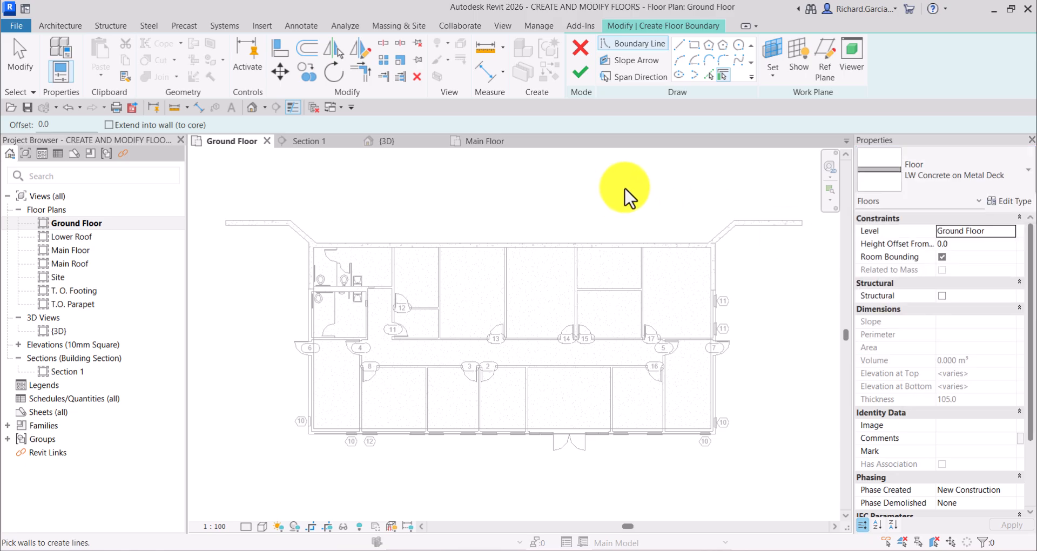
- Create the floor boundary from the whole chain of exterior walls around the building, along their inner faces
middle_click_drag(486, 339, 551, 290)
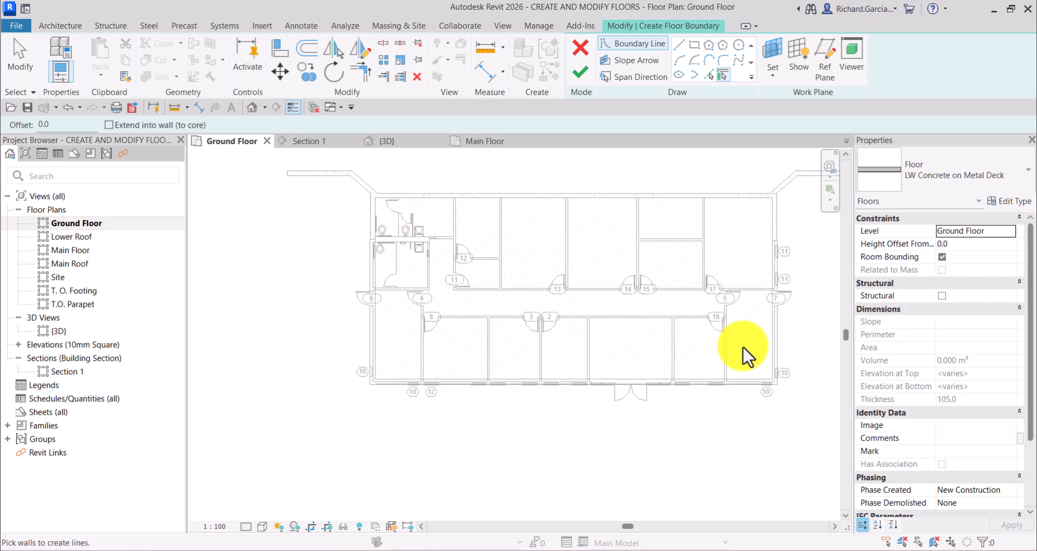
scroll(575, 232, "up", 1)
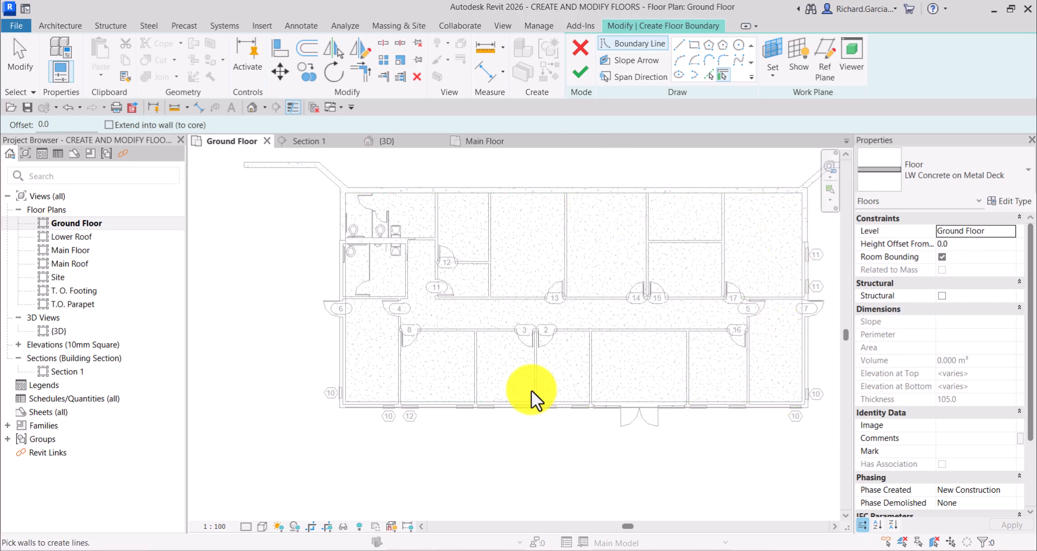
scroll(535, 244, "up", 1)
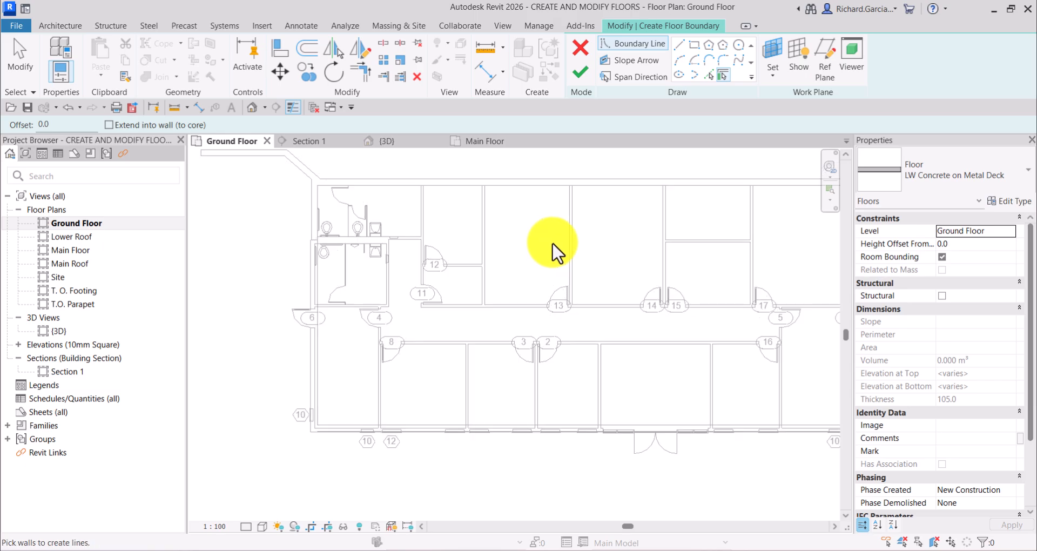
middle_click_drag(556, 253, 488, 266)
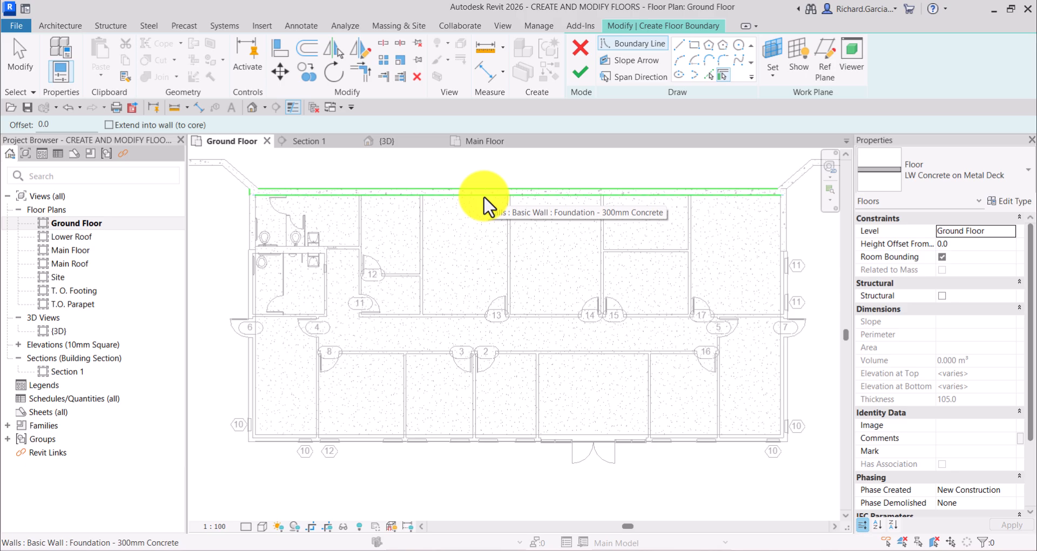
key("Tab")
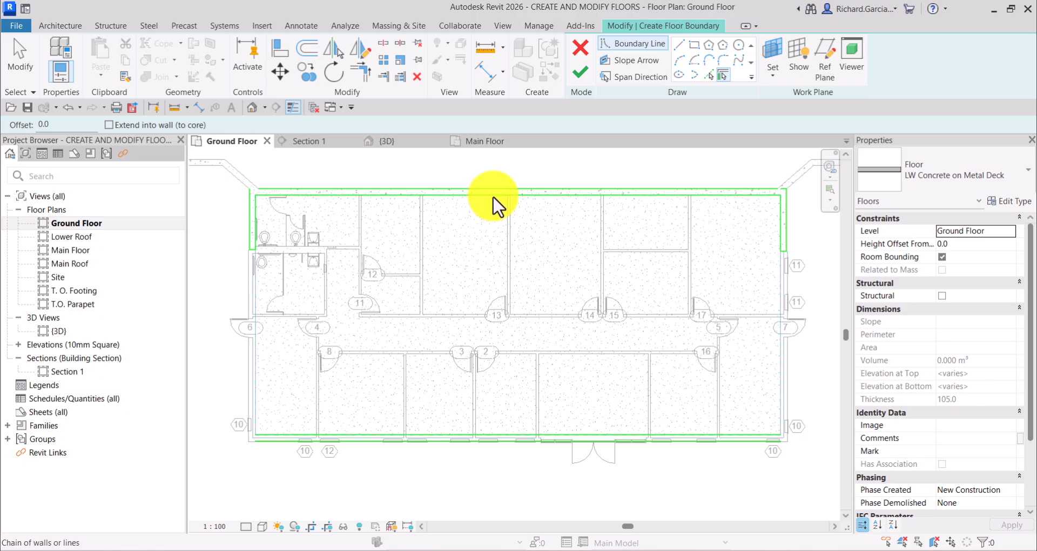
left_click(494, 206)
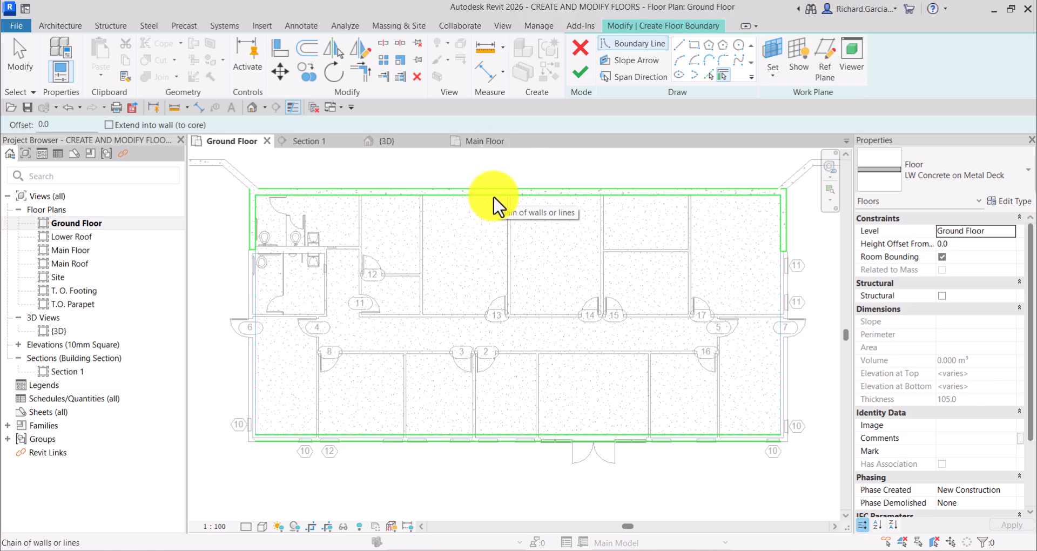
left_click(496, 205)
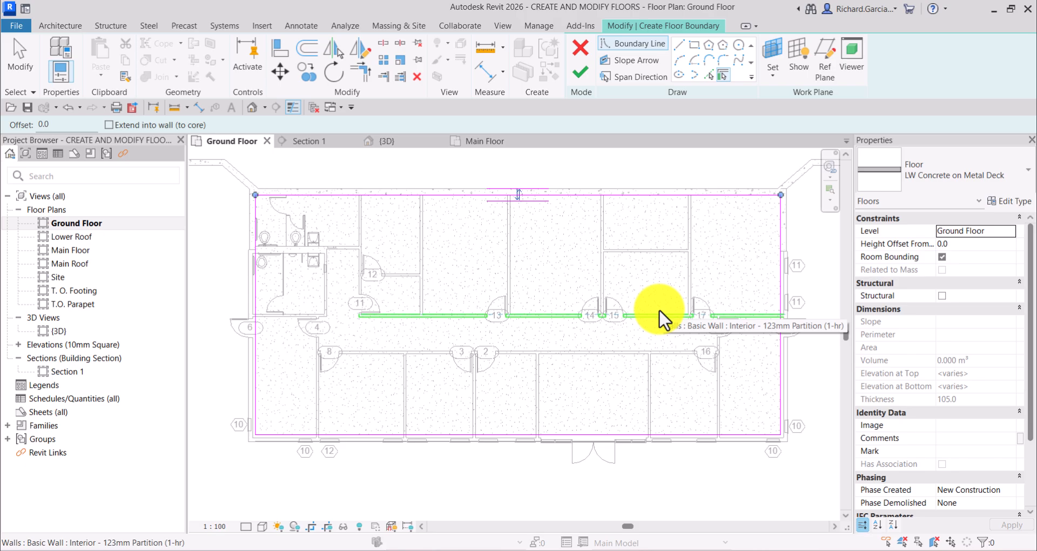
- Finish the Ground Floor sketch without attaching walls to the floor's bottom, and deselect the floor
left_click(577, 70)
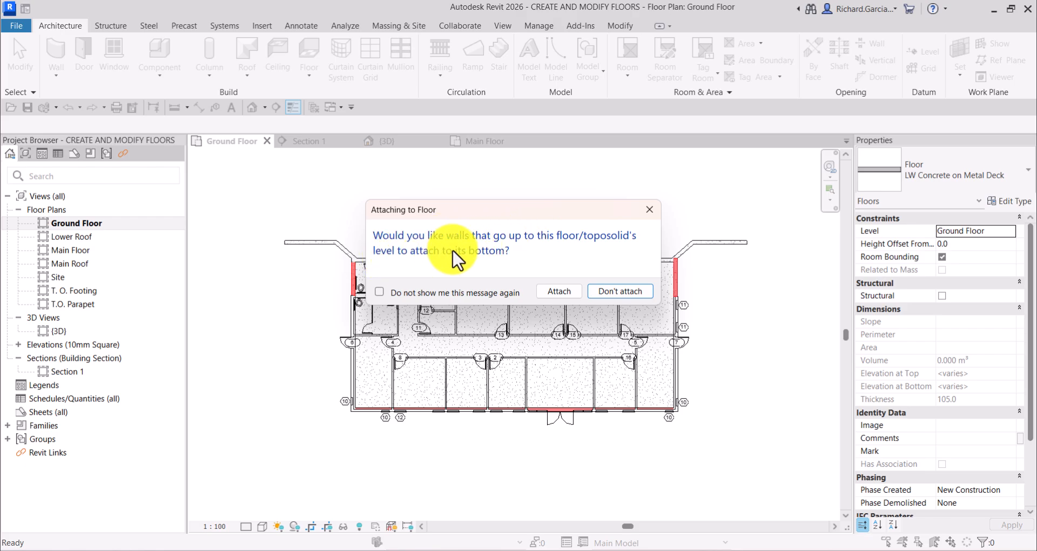
left_click(617, 291)
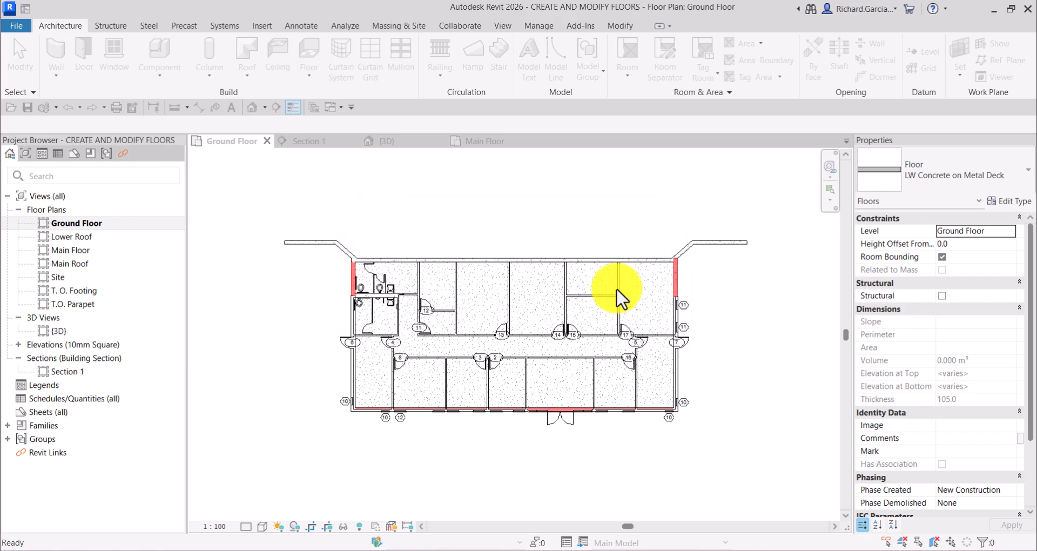
scroll(519, 288, "up", 2)
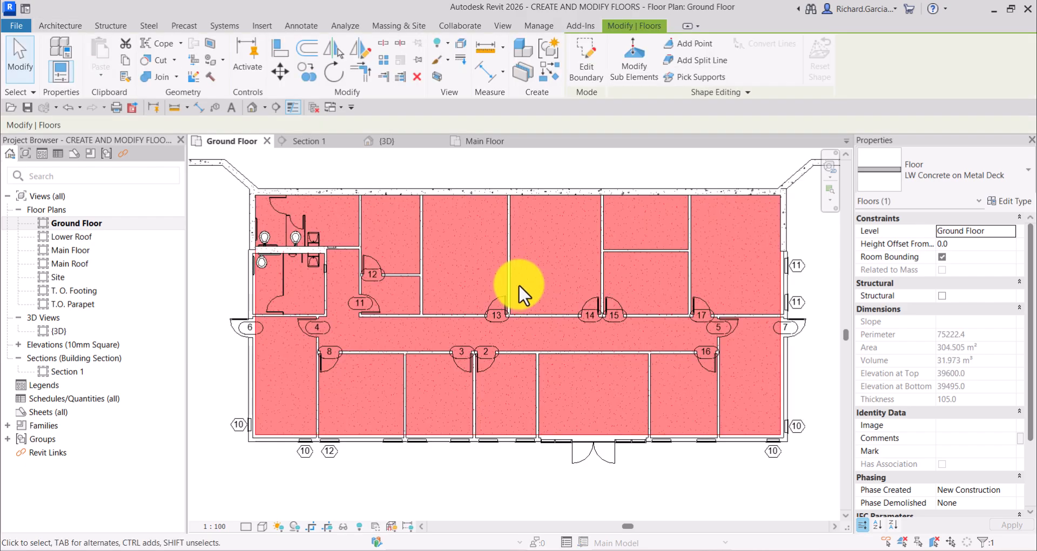
left_click(22, 57)
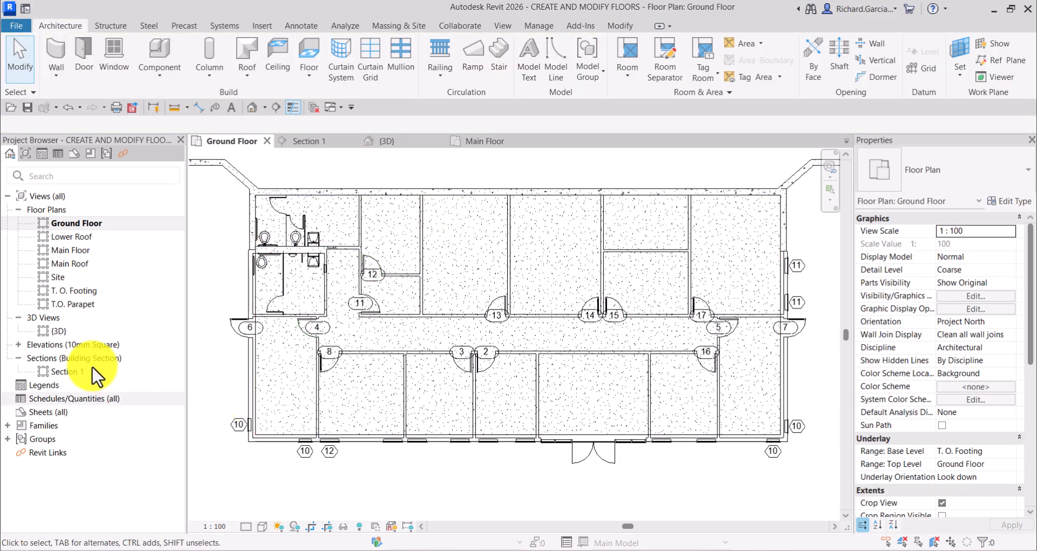
- Open Section 1 and examine the new ground floor slab where it meets the foundation walls
double_click(69, 371)
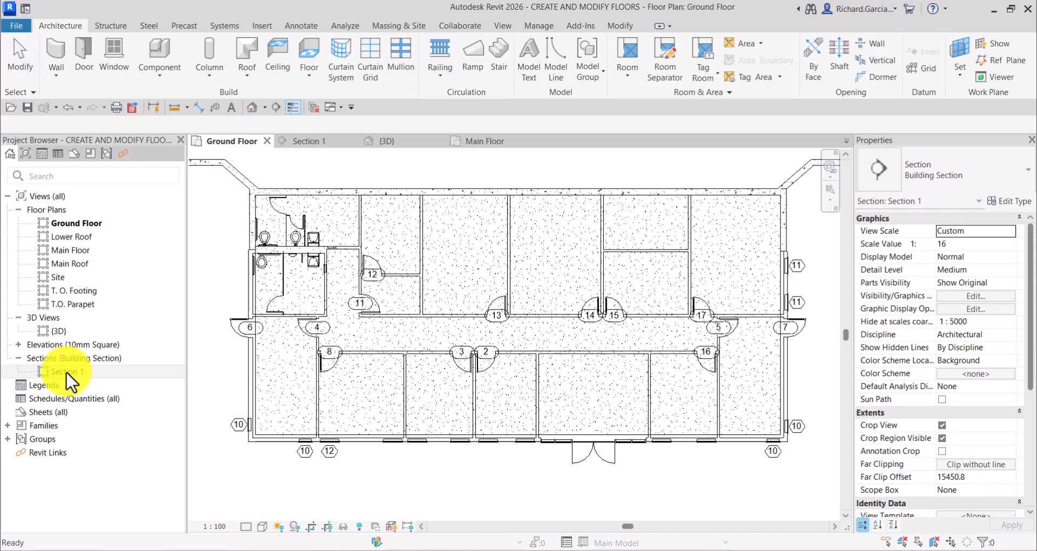
scroll(423, 371, "up", 5)
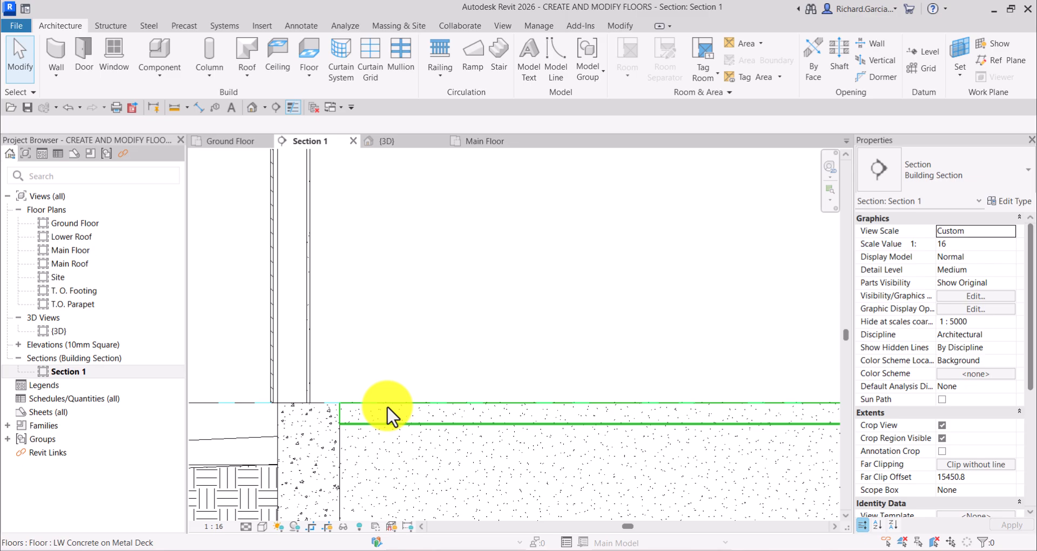
left_click(386, 406)
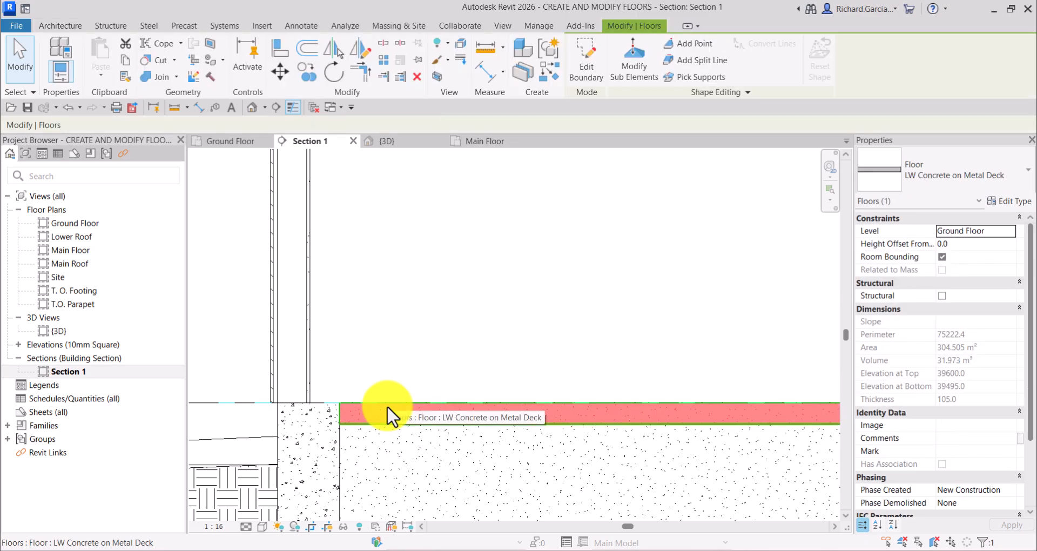
scroll(423, 331, "down", 3)
middle_click_drag(428, 332, 497, 394)
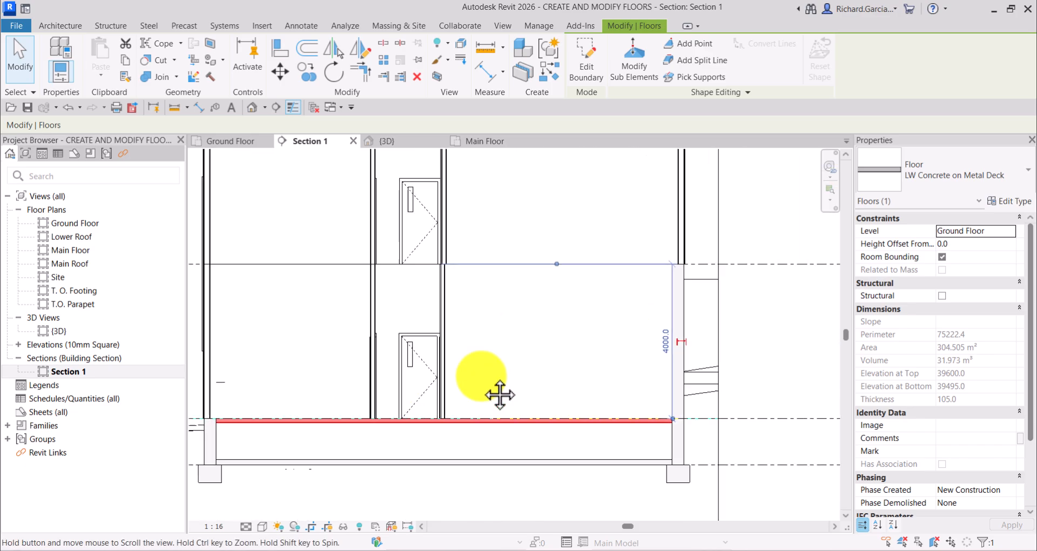
scroll(546, 365, "down", 3)
left_click(15, 47)
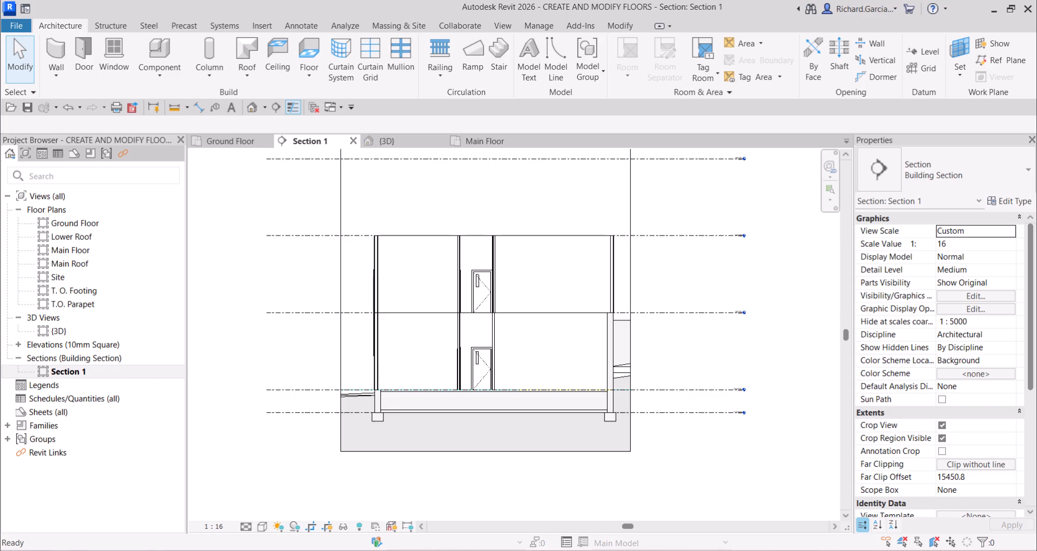
- Open the Main Floor plan view
double_click(82, 253)
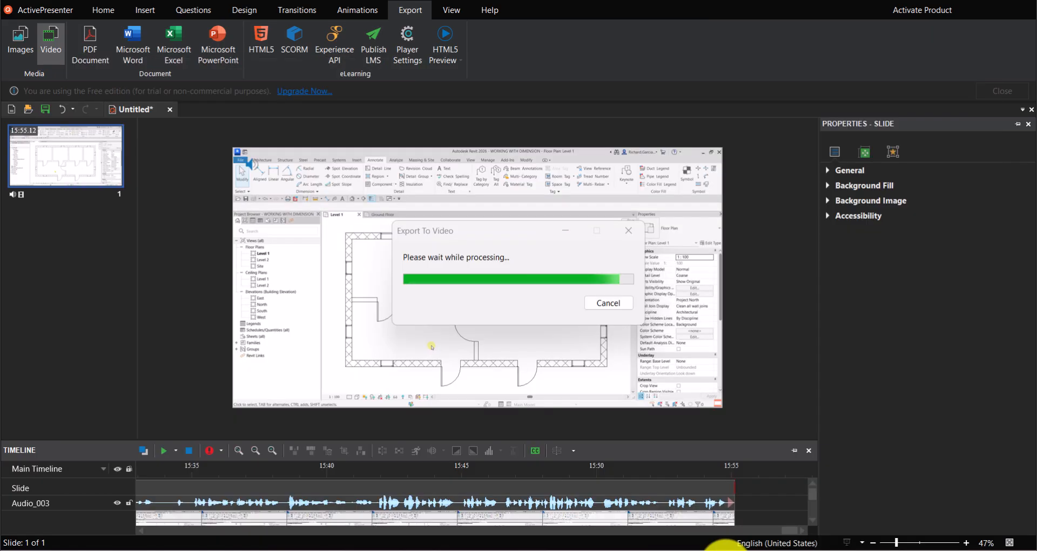
- Switch to the browser and look through the training files page for the Revit Architecture 2026 – Add and Modify Floors exercise
mouse_move(721, 546)
left_click(791, 503)
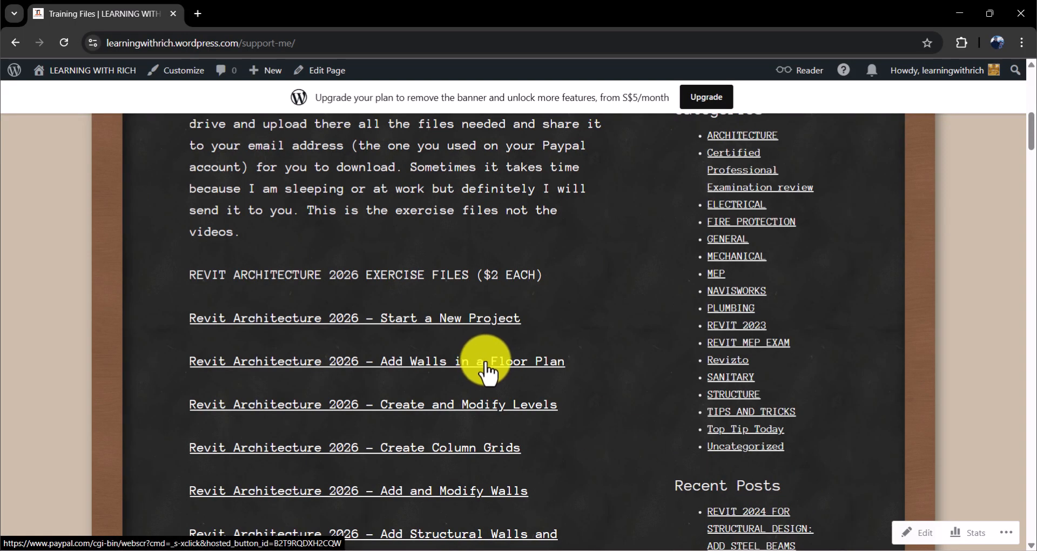
scroll(498, 277, "down", 9)
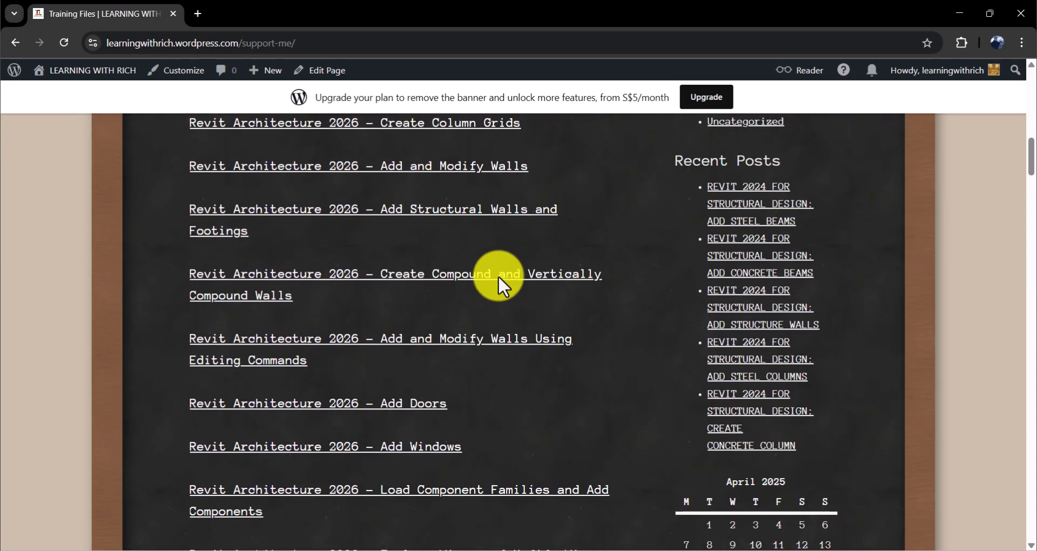
scroll(498, 276, "down", 3)
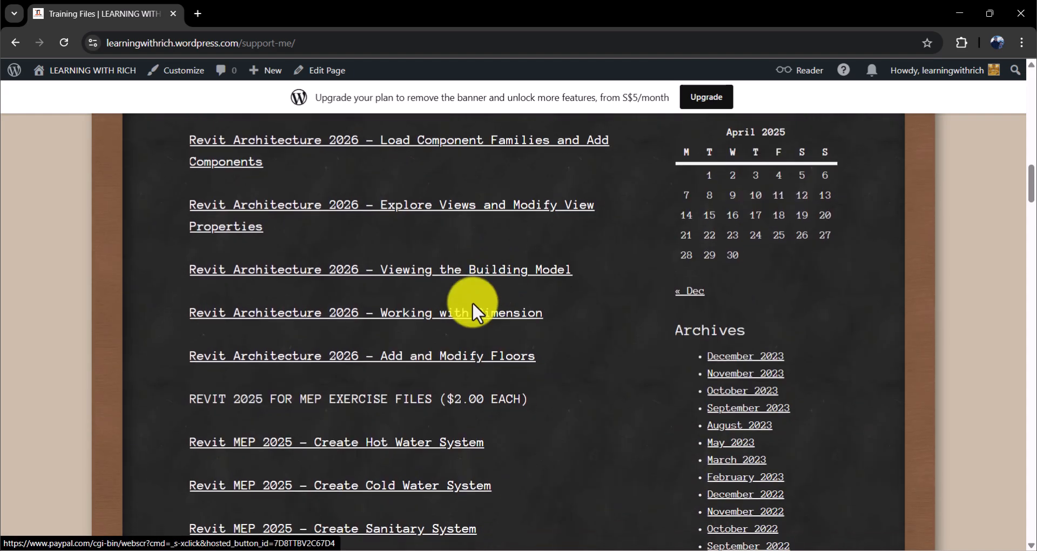
left_click(401, 359)
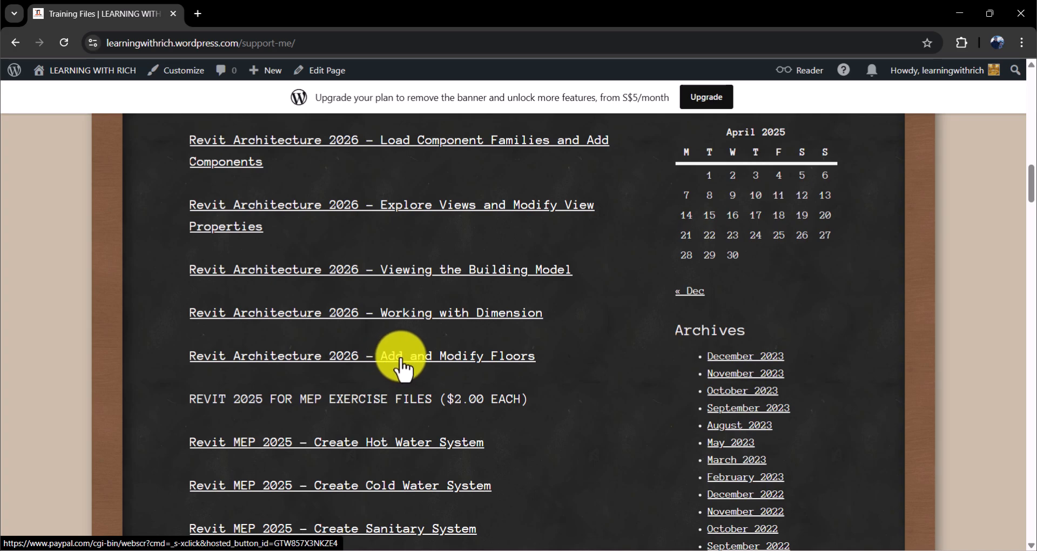
left_click(401, 358)
left_click(402, 360)
left_click(399, 358)
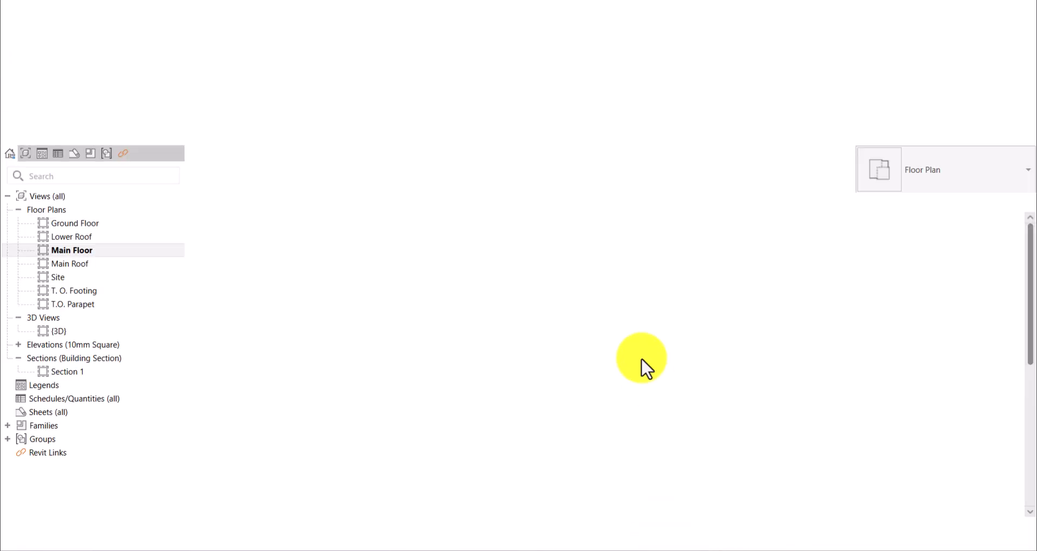
- Start an architectural floor on the Main Floor using the Wood Truss Joist 300mm - Carpet Finish type
scroll(509, 345, "up", 2)
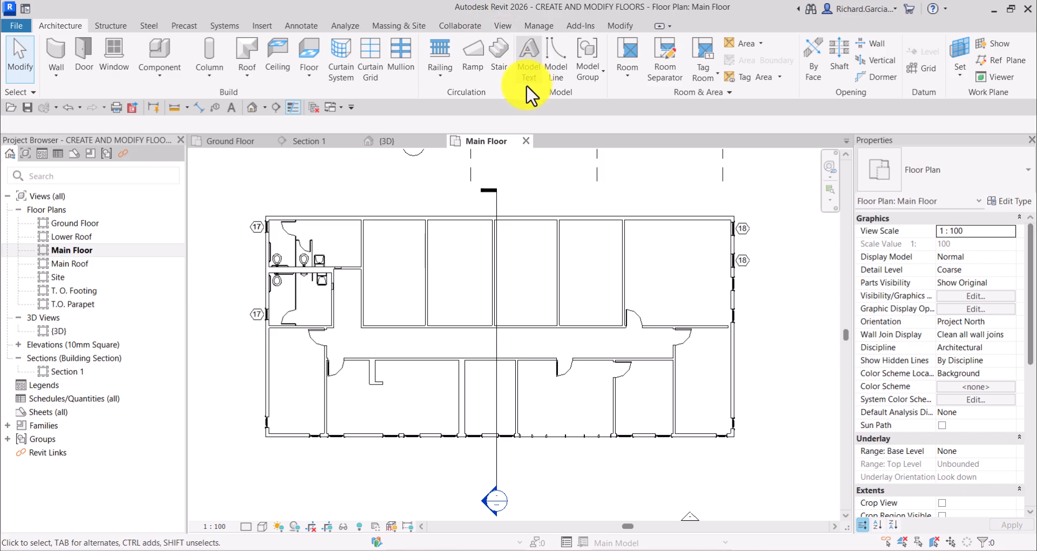
left_click(309, 79)
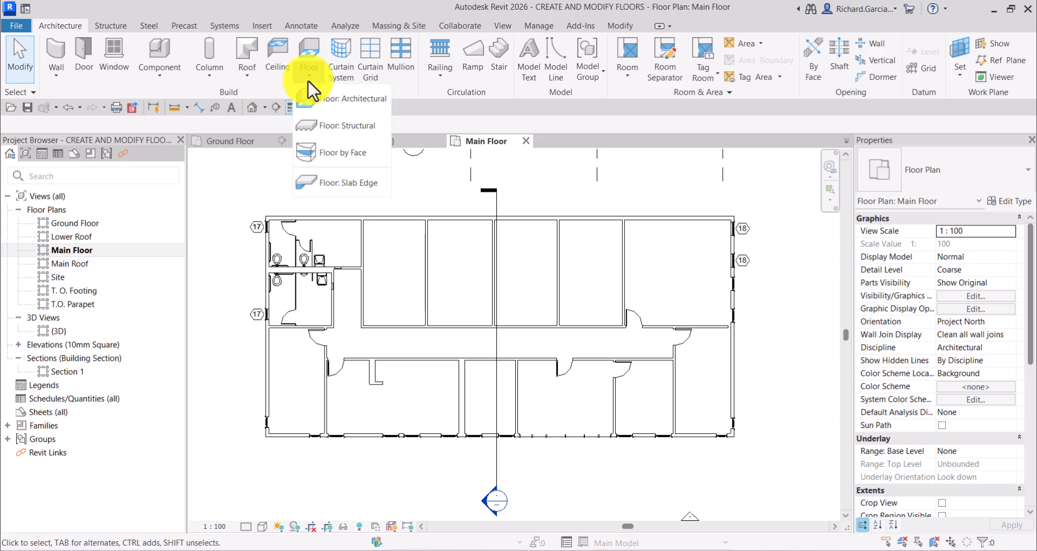
left_click(334, 99)
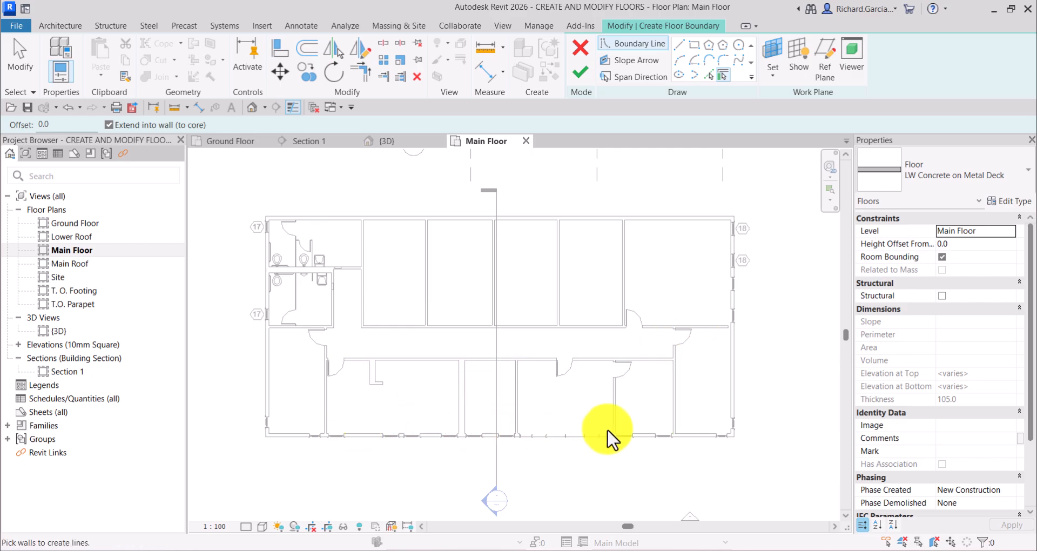
middle_click_drag(685, 400, 600, 302)
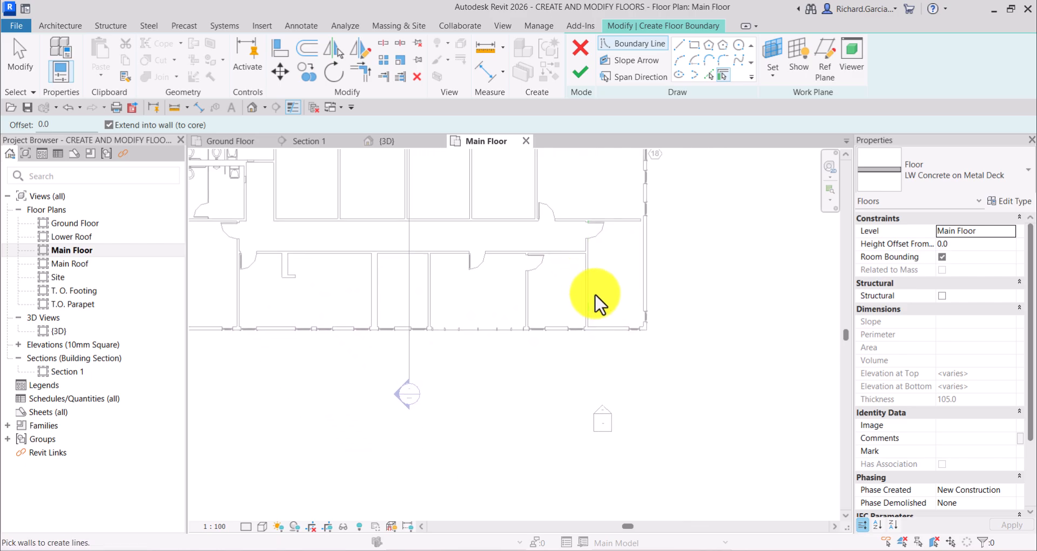
key("ctrl")
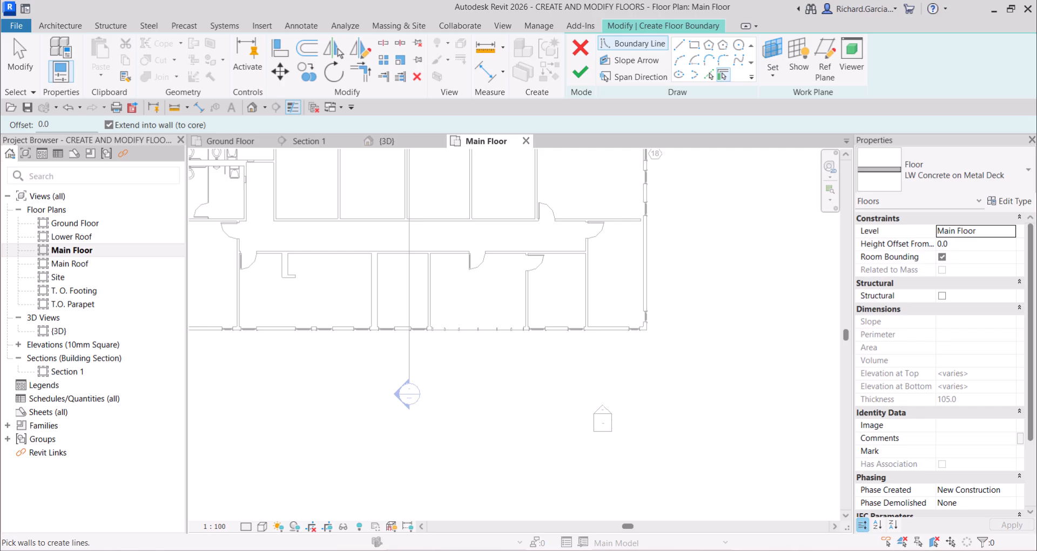
left_click(961, 162)
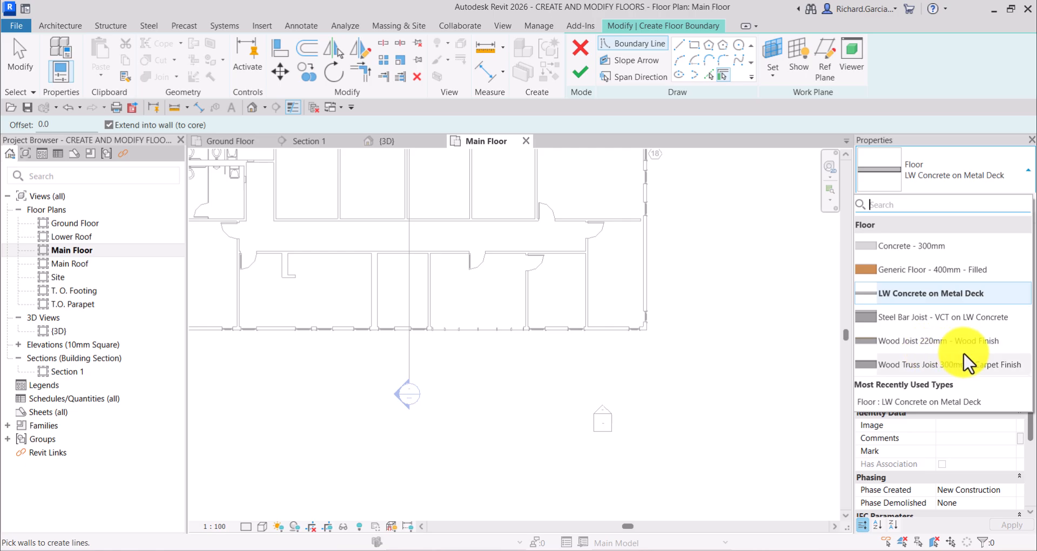
mouse_move(958, 366)
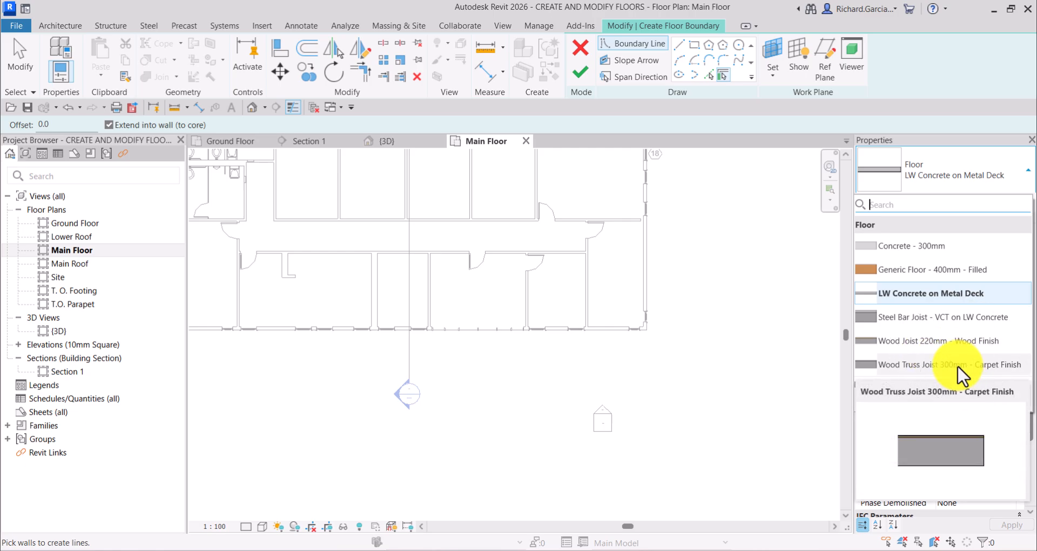
left_click(958, 366)
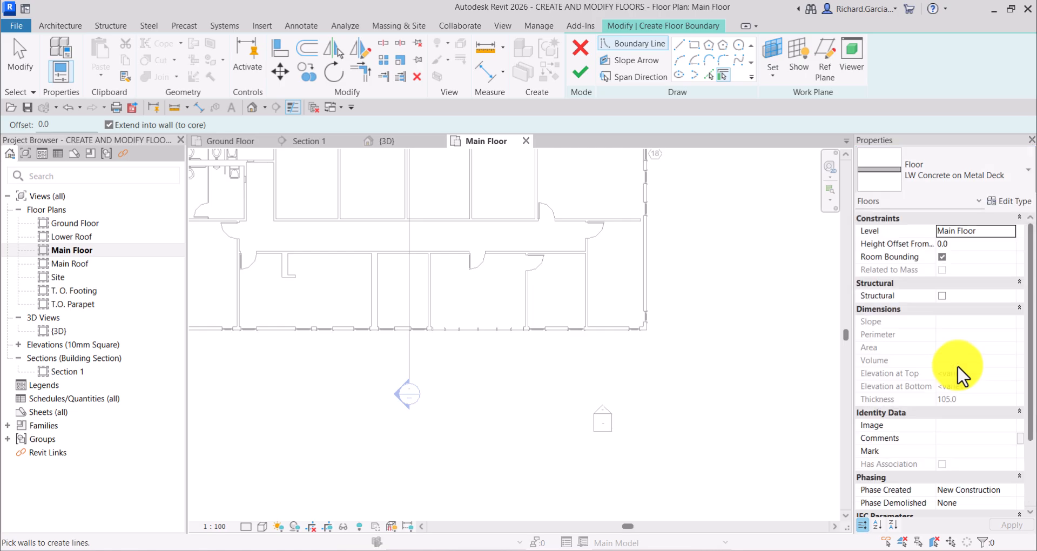
- Sketch a rectangular floor boundary around the plan's lower-right corner room, snapping to its inside wall corners
left_click(724, 75)
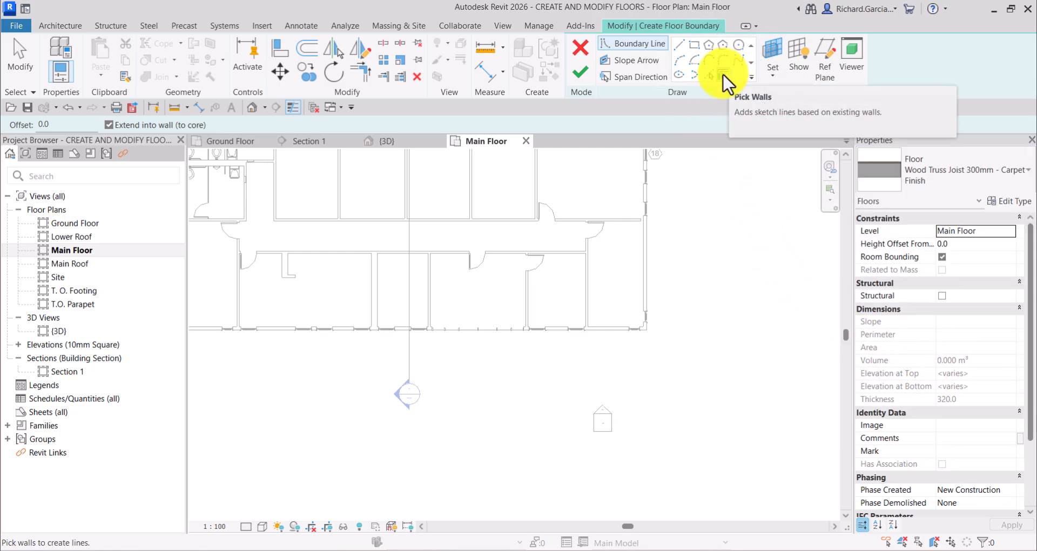
left_click(694, 47)
scroll(624, 248, "up", 4)
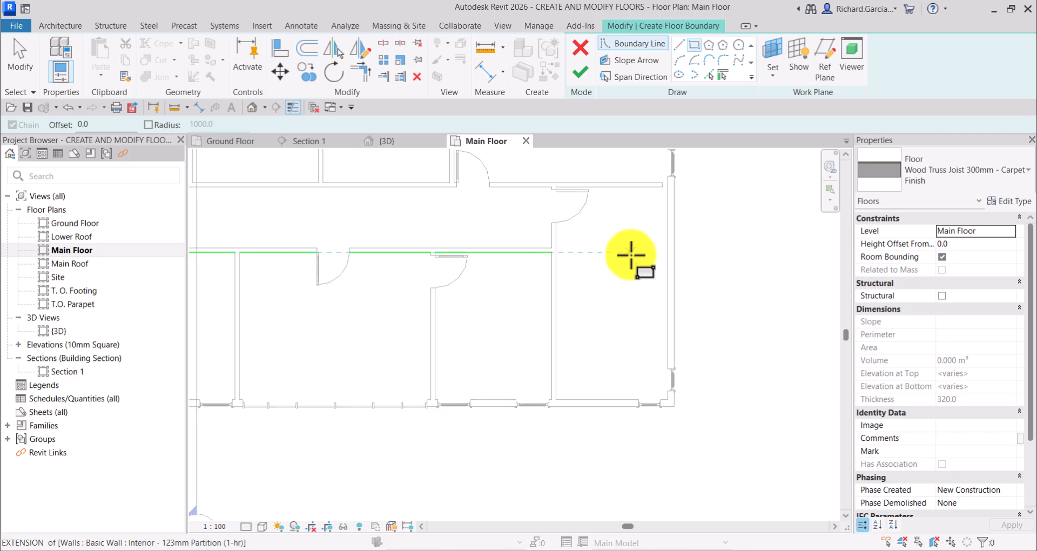
scroll(659, 347, "up", 2)
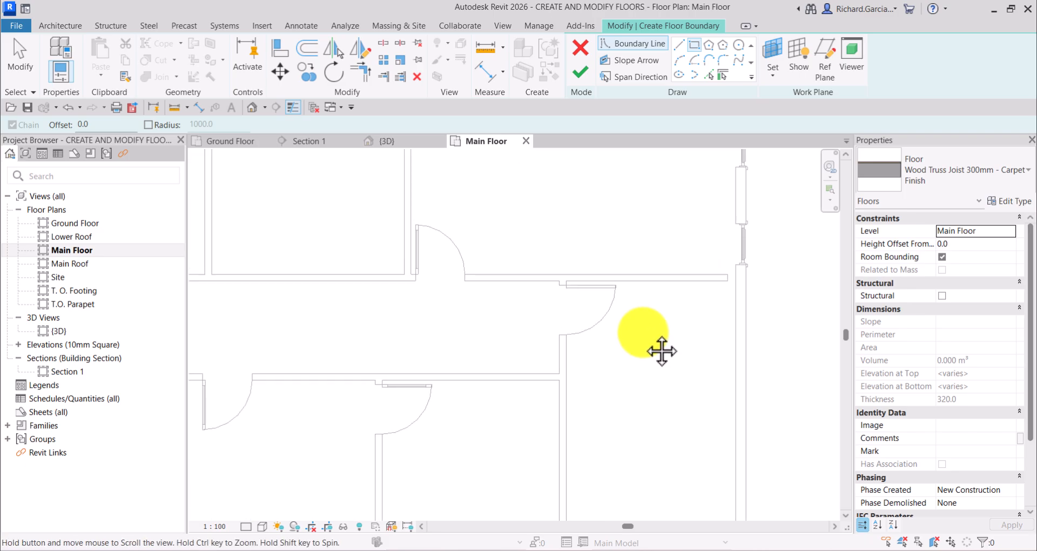
scroll(584, 292, "up", 3)
scroll(572, 286, "up", 3)
left_click(509, 246)
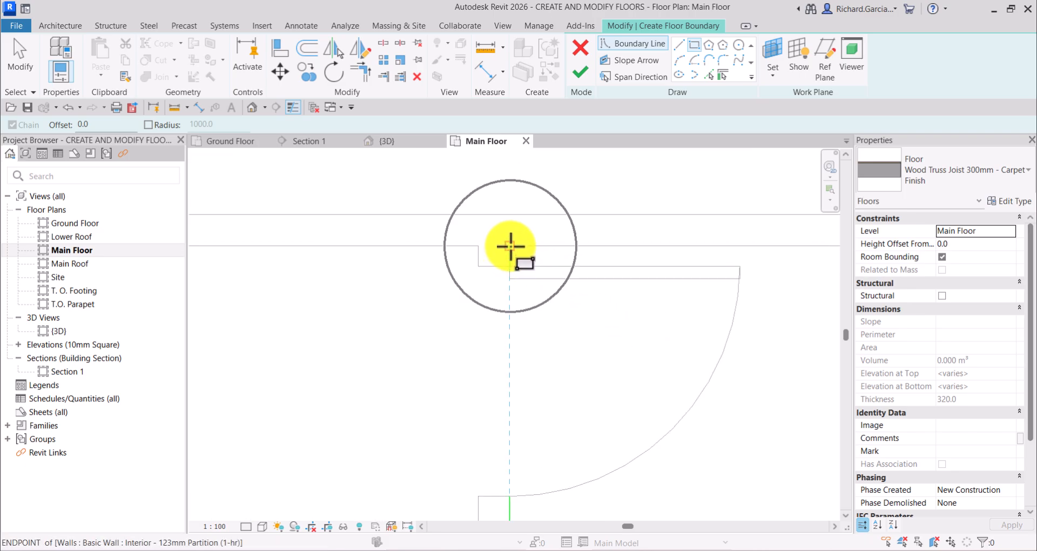
scroll(606, 357, "down", 5)
middle_click_drag(629, 357, 584, 147)
scroll(645, 389, "up", 4)
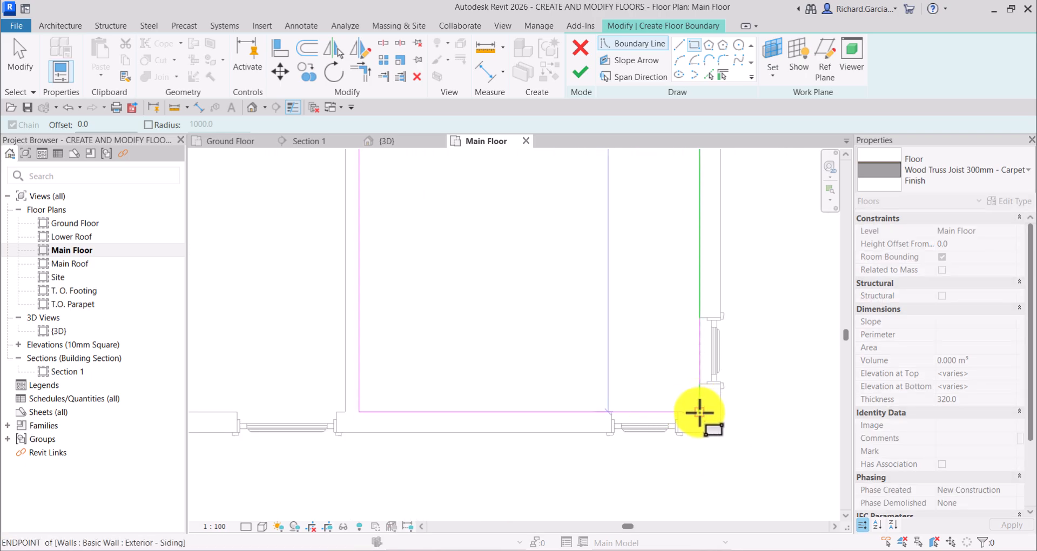
left_click(700, 413)
left_click(697, 412)
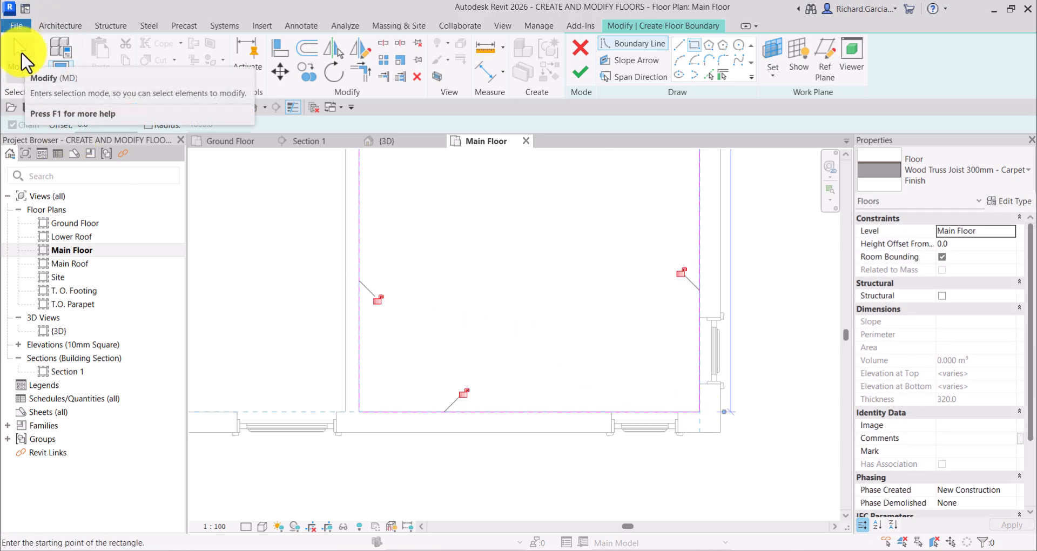
left_click(21, 52)
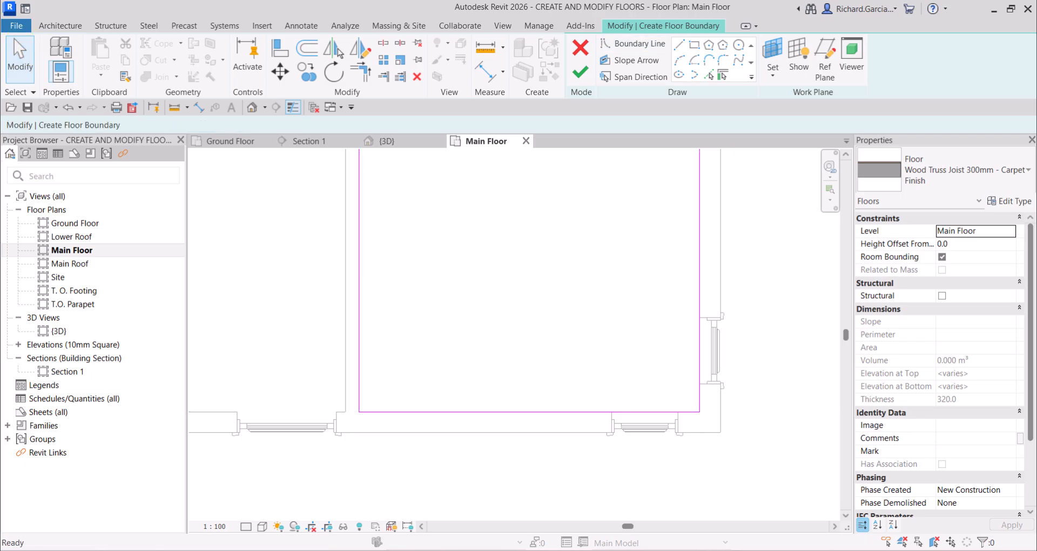
- Delete the rectangular boundary sketched around the lower-right corner room
scroll(551, 299, "up", 3)
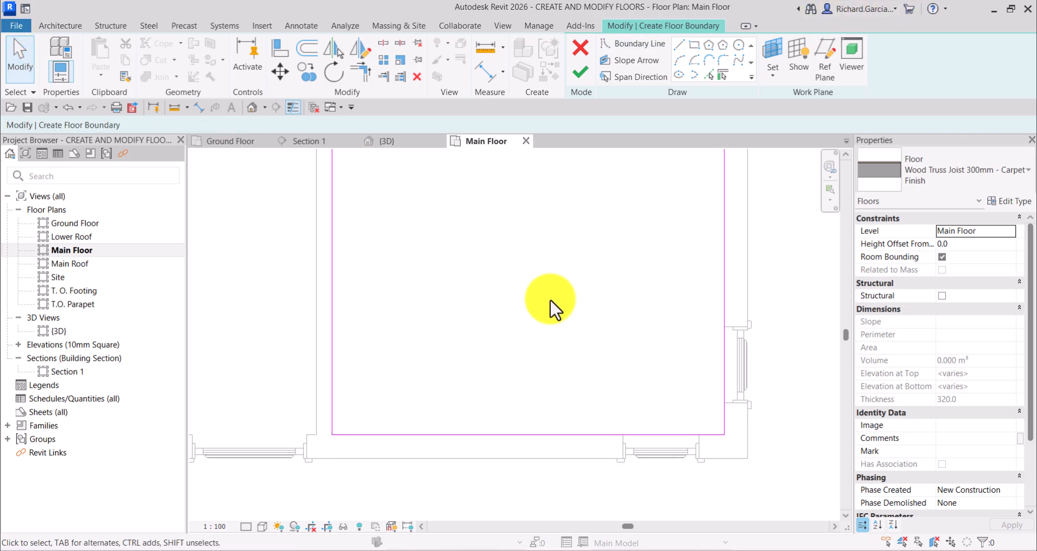
scroll(574, 336, "down", 5)
middle_click_drag(572, 287, 609, 428)
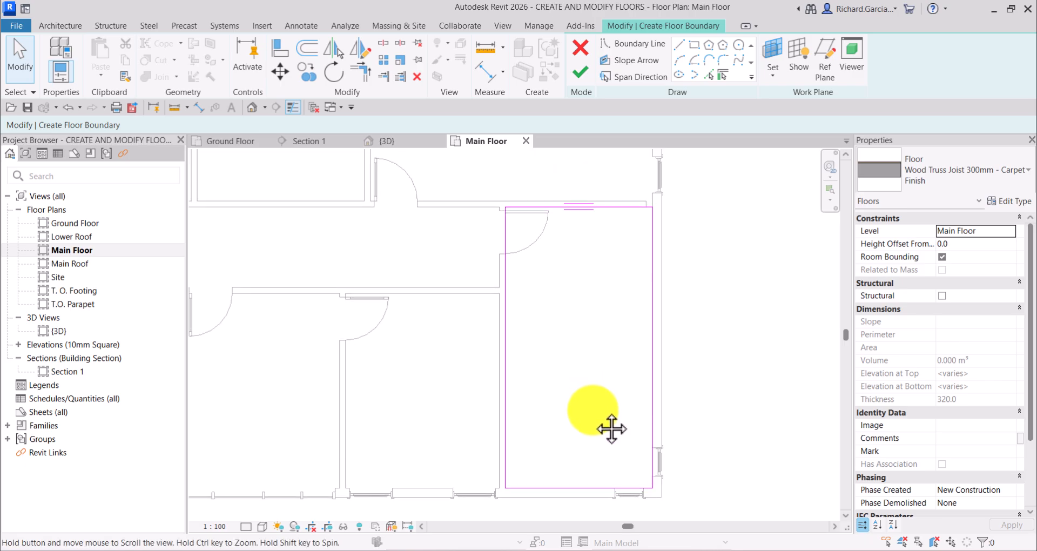
scroll(565, 282, "down", 3)
scroll(554, 308, "down", 3)
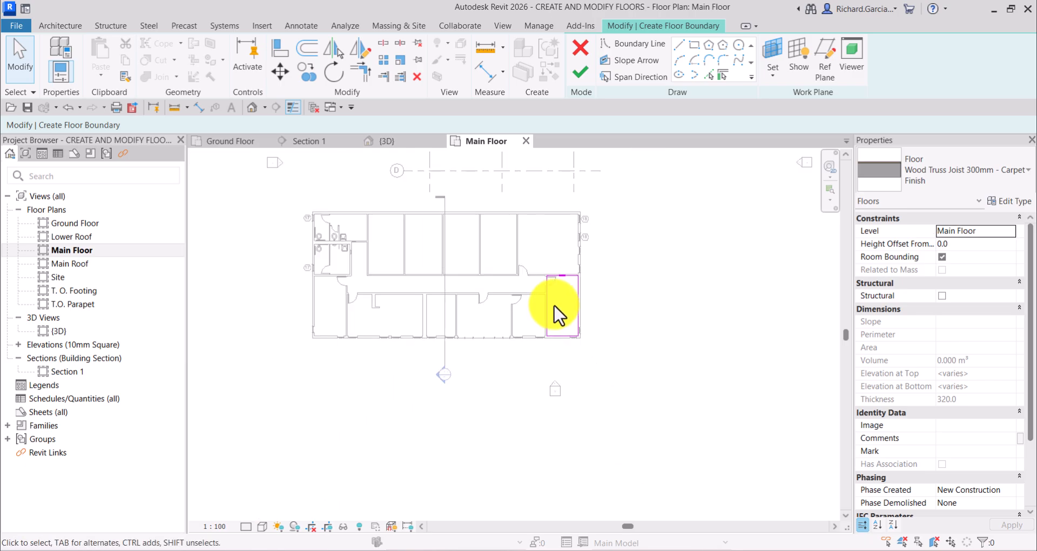
middle_click_drag(555, 312, 630, 347)
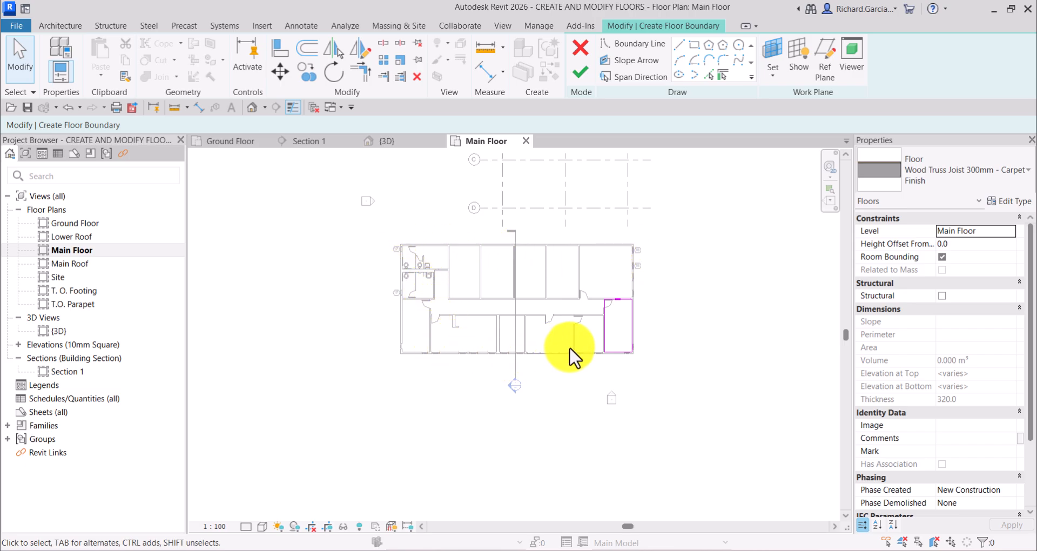
scroll(625, 338, "up", 3)
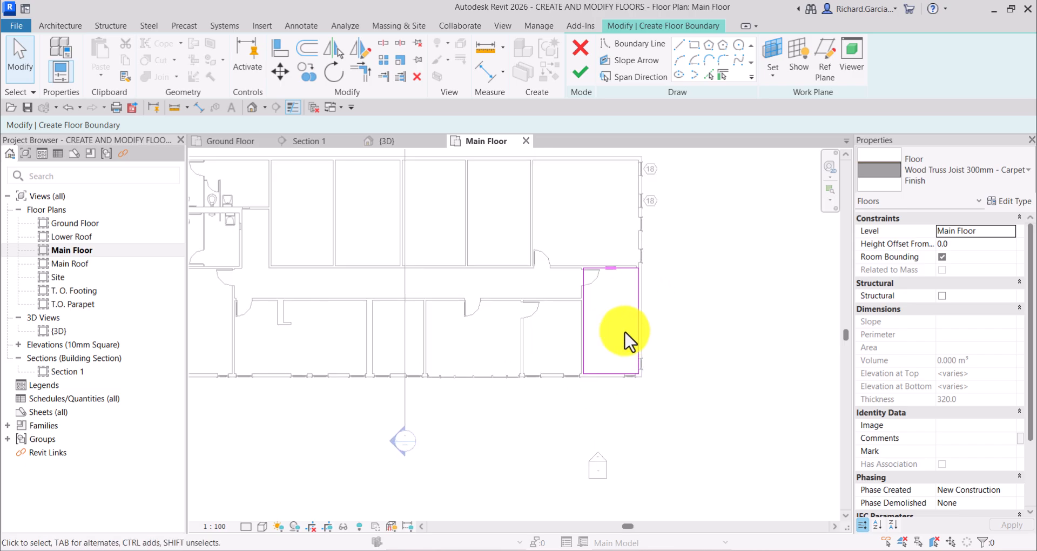
scroll(613, 254, "down", 2)
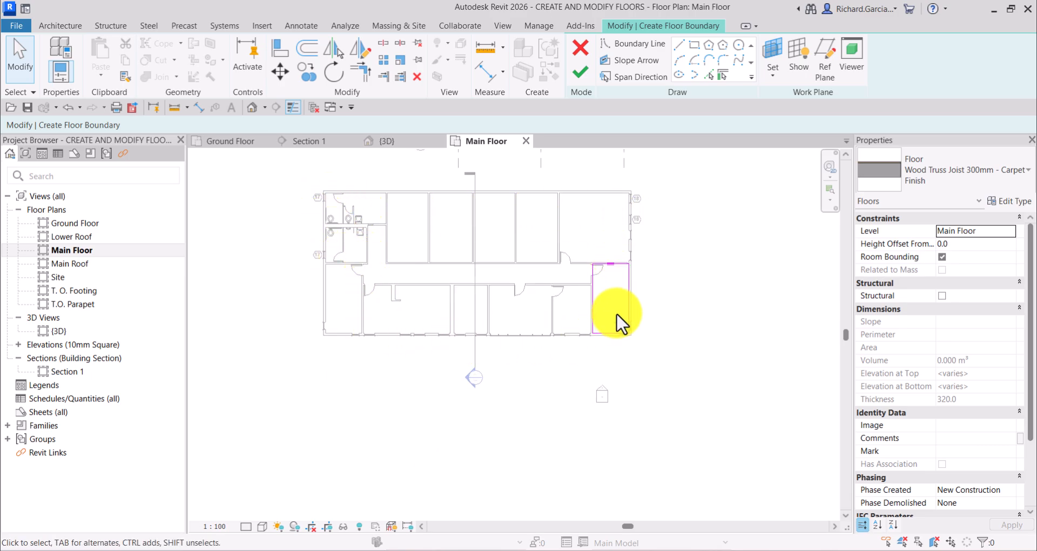
scroll(594, 378, "up", 2)
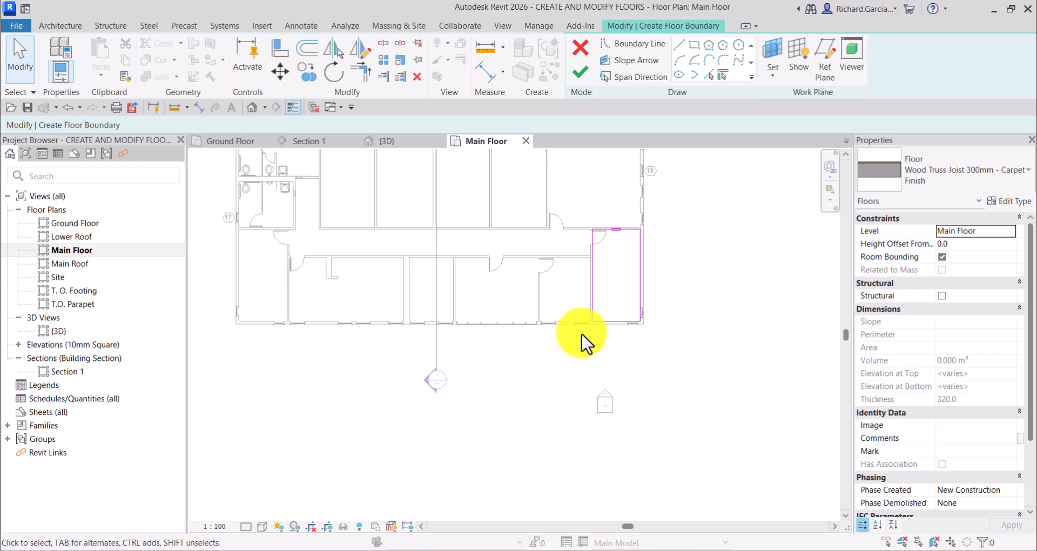
left_click_drag(554, 364, 696, 181)
key("Delete")
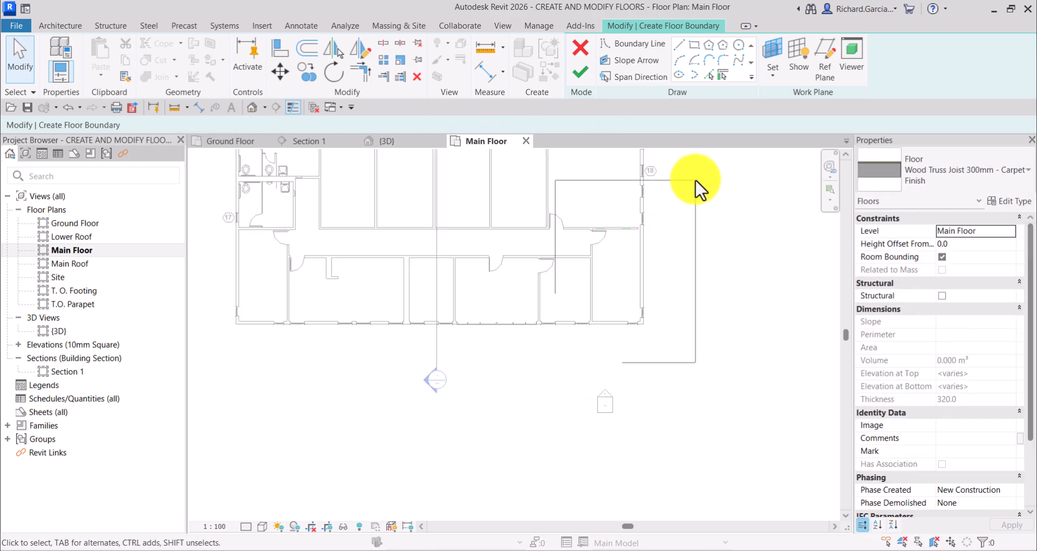
- Create floor boundary lines with Pick Walls along the building's upper and left exterior walls
left_click(723, 77)
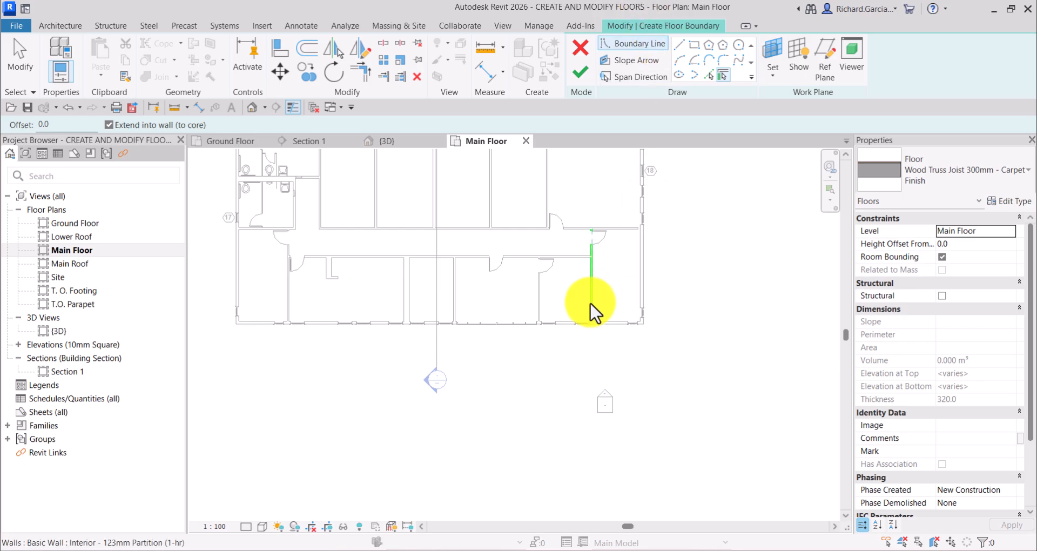
scroll(610, 206, "down", 2)
middle_click_drag(586, 155, 647, 235)
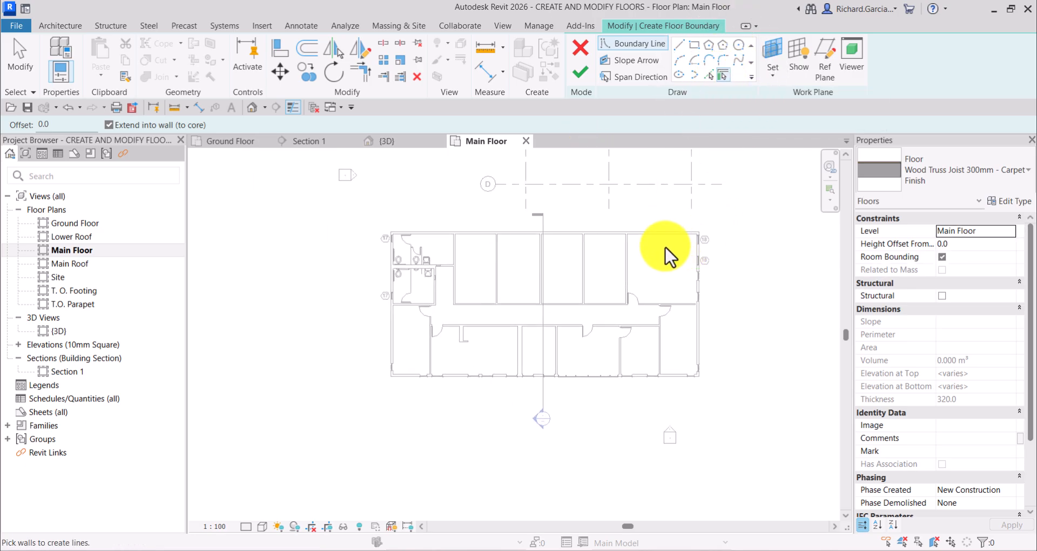
scroll(448, 237, "up", 4)
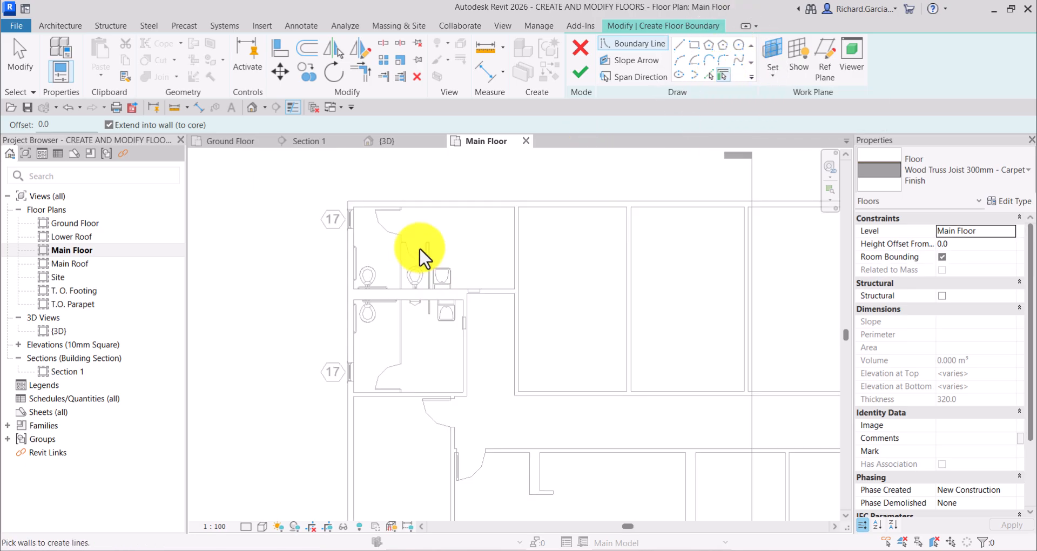
left_click(453, 207)
scroll(369, 246, "up", 3)
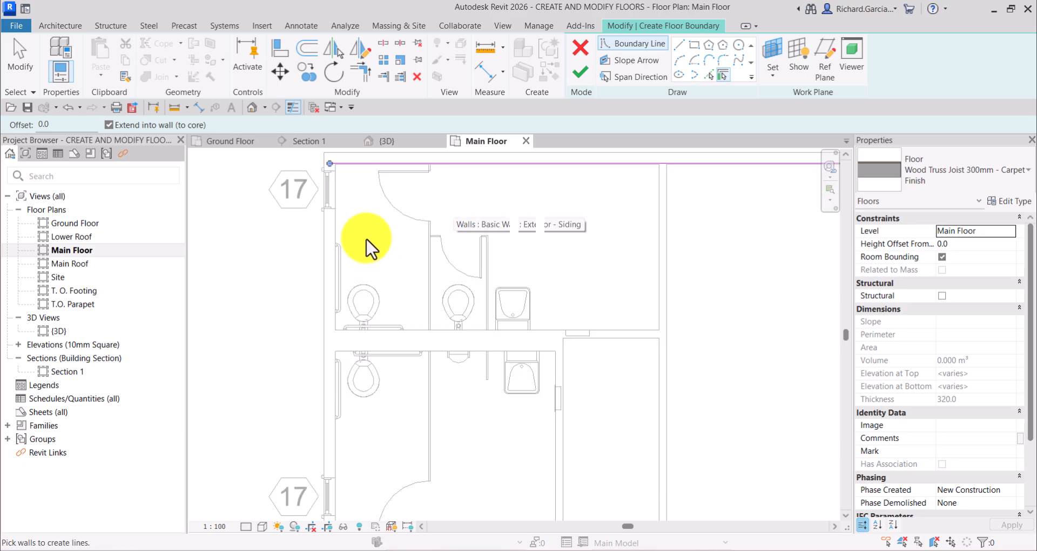
left_click(340, 235)
- Add boundary lines along the partition below the washrooms and the partition on the lower-left room's inner side
scroll(378, 239, "down", 3)
middle_click_drag(505, 335, 574, 204)
scroll(474, 303, "up", 2)
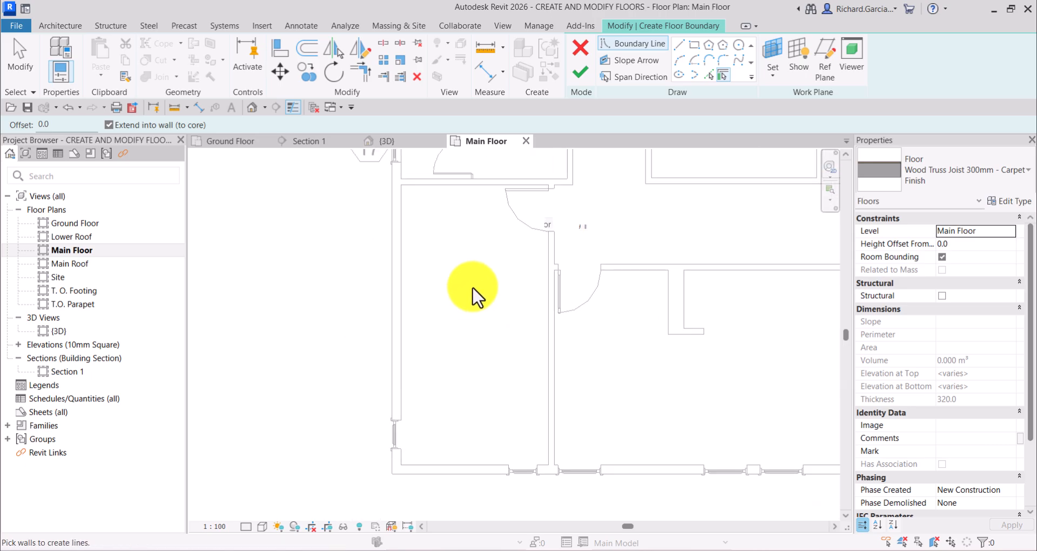
left_click(485, 186)
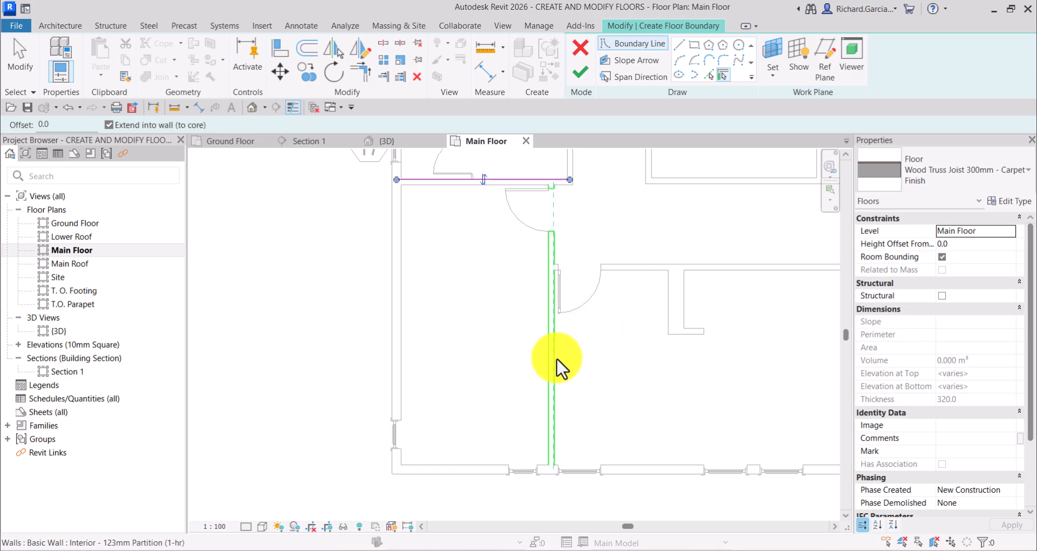
scroll(659, 401, "down", 3)
scroll(470, 331, "up", 3)
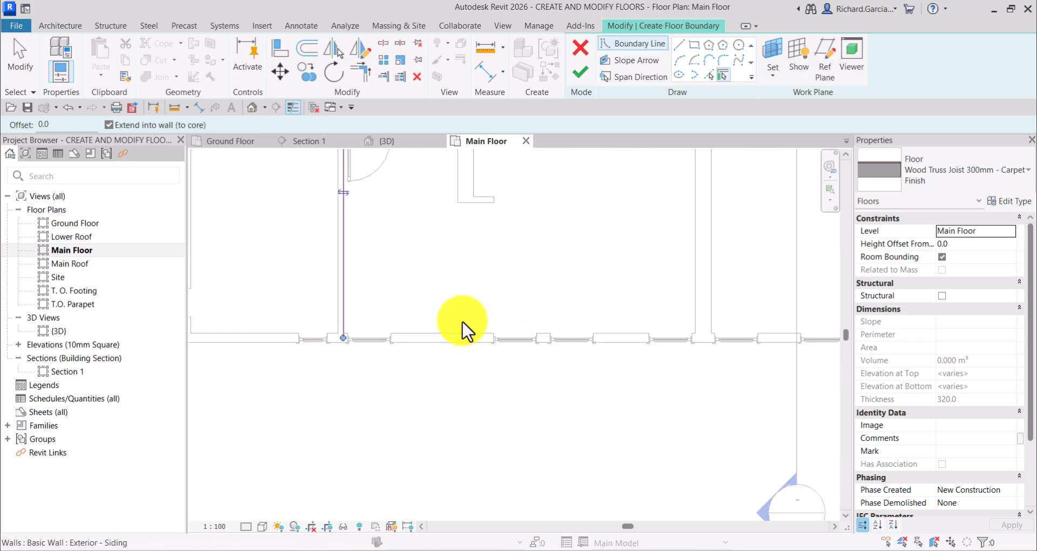
- Add boundary lines along the lower exterior wall west of the curtain wall and the lower-right room's inner partition
left_click(462, 342)
scroll(448, 330, "down", 3)
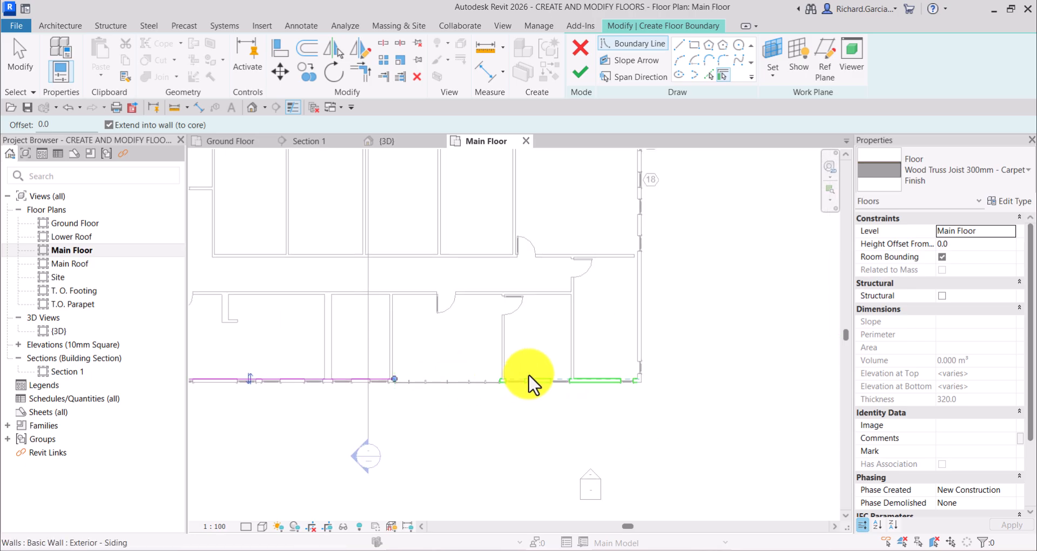
scroll(565, 343, "up", 5)
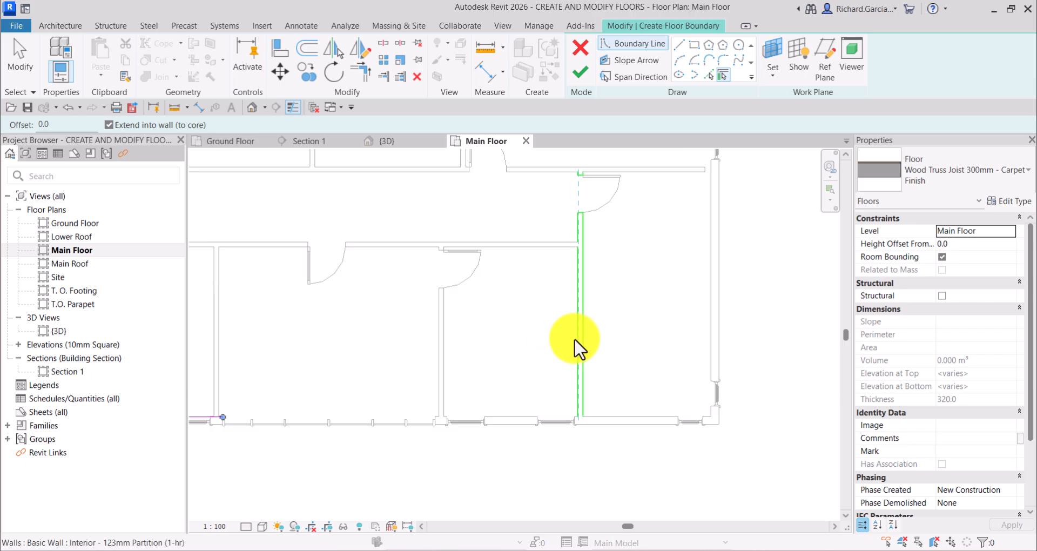
left_click(576, 340)
- Add boundary lines along the partition on the corridor's upper side and the right exterior wall
scroll(574, 339, "down", 3)
middle_click_drag(649, 356, 622, 426)
scroll(599, 303, "up", 2)
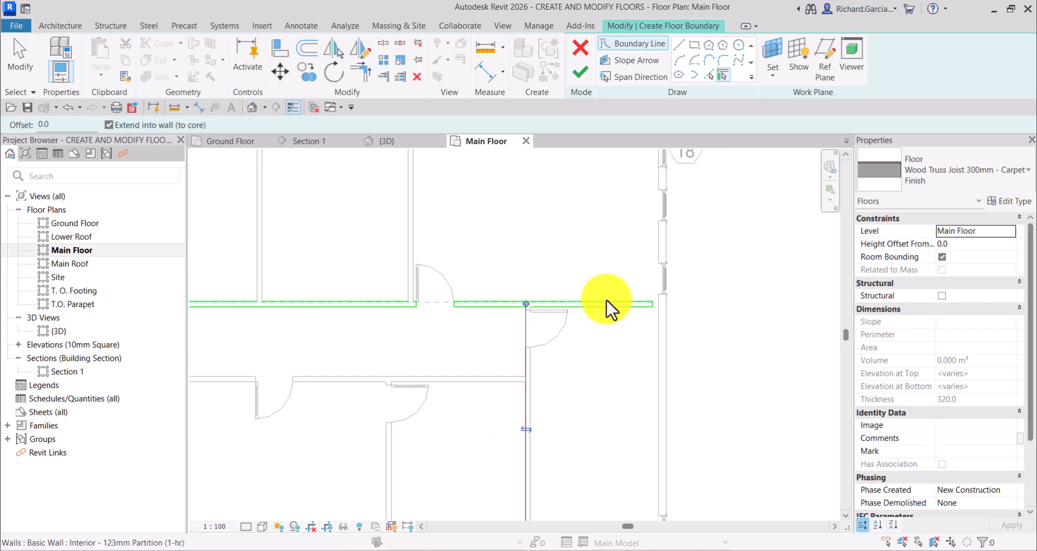
left_click(610, 310)
scroll(621, 267, "down", 2)
scroll(615, 308, "up", 3)
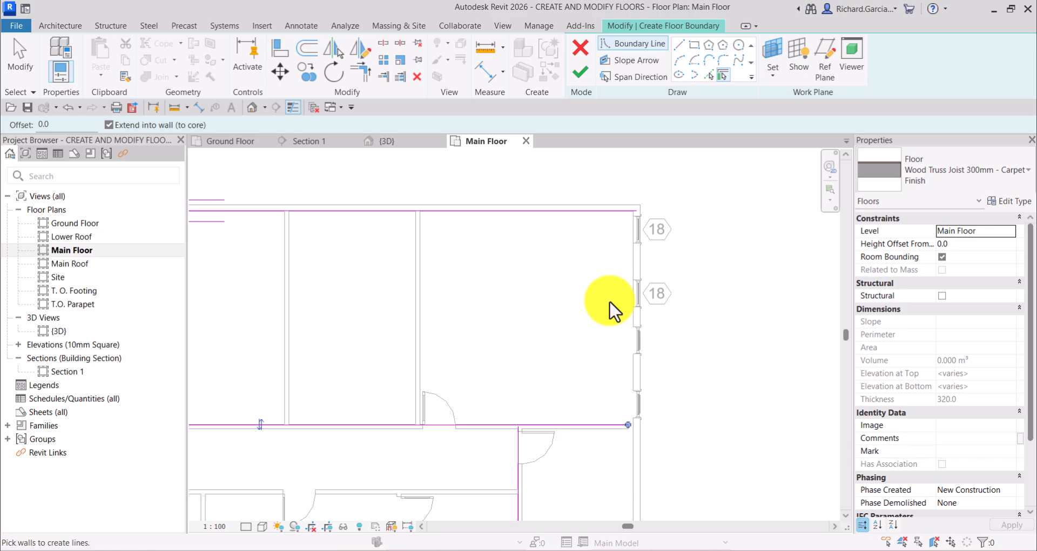
left_click(641, 332)
scroll(591, 313, "down", 5)
middle_click_drag(528, 329, 756, 295)
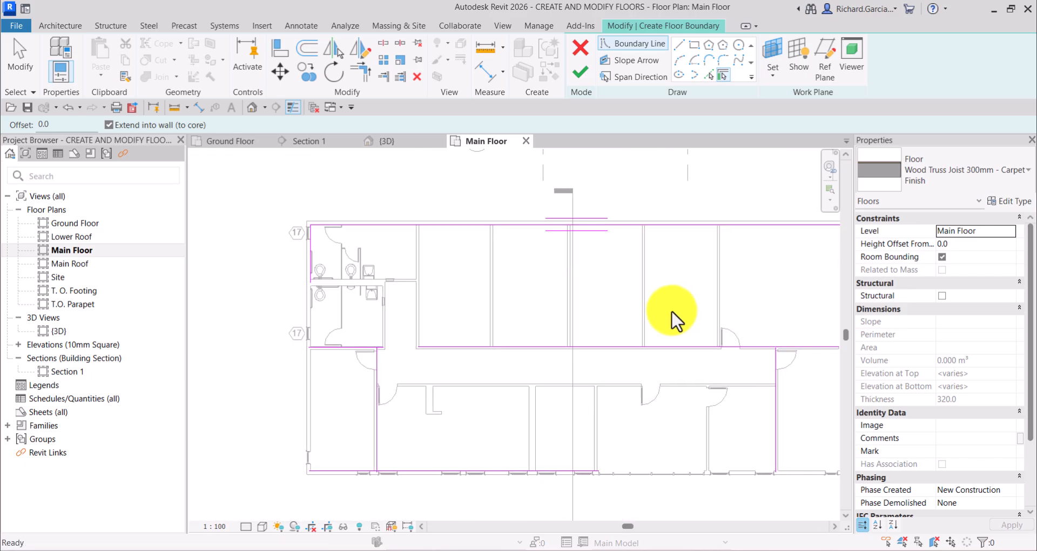
- Trim the boundary line below the washrooms to corners with the left exterior wall line and the lower-left room's inner partition line
scroll(516, 367, "down", 1)
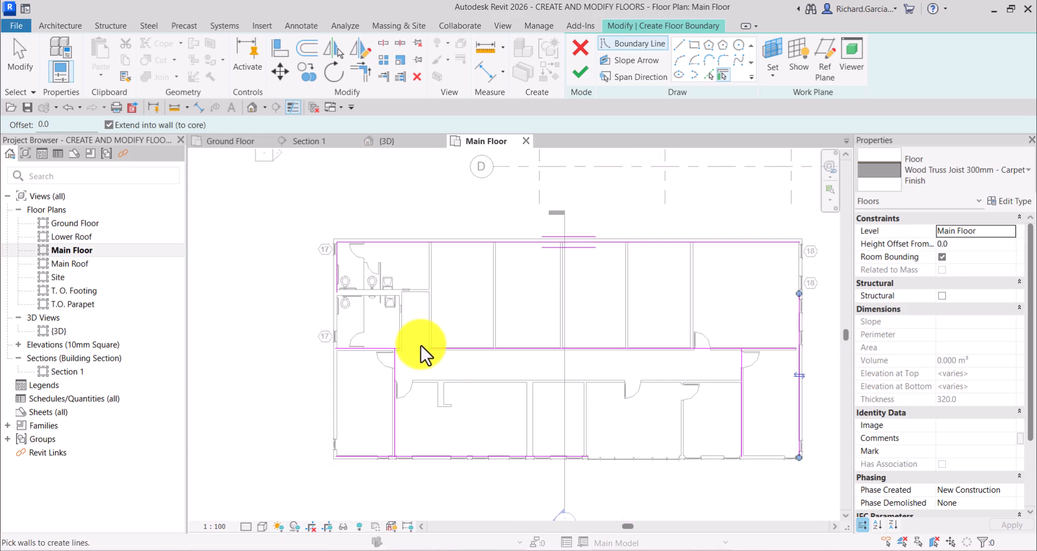
left_click(364, 74)
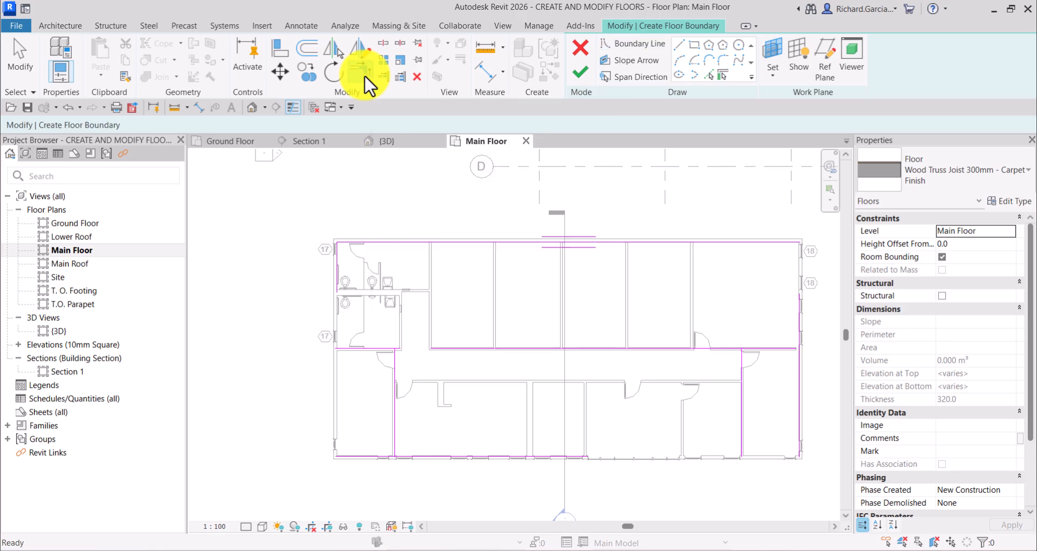
scroll(373, 332, "up", 4)
left_click(347, 378)
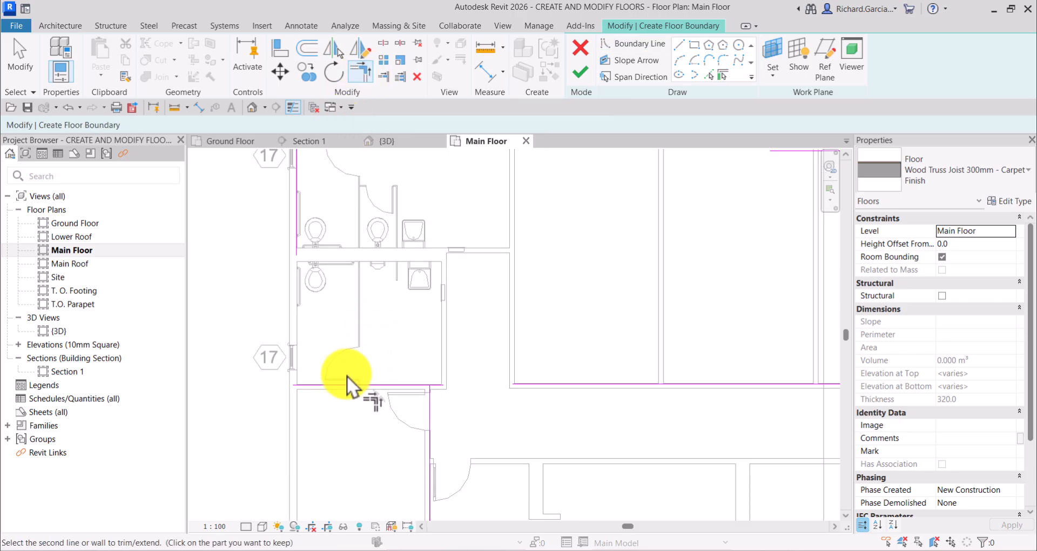
left_click(298, 243)
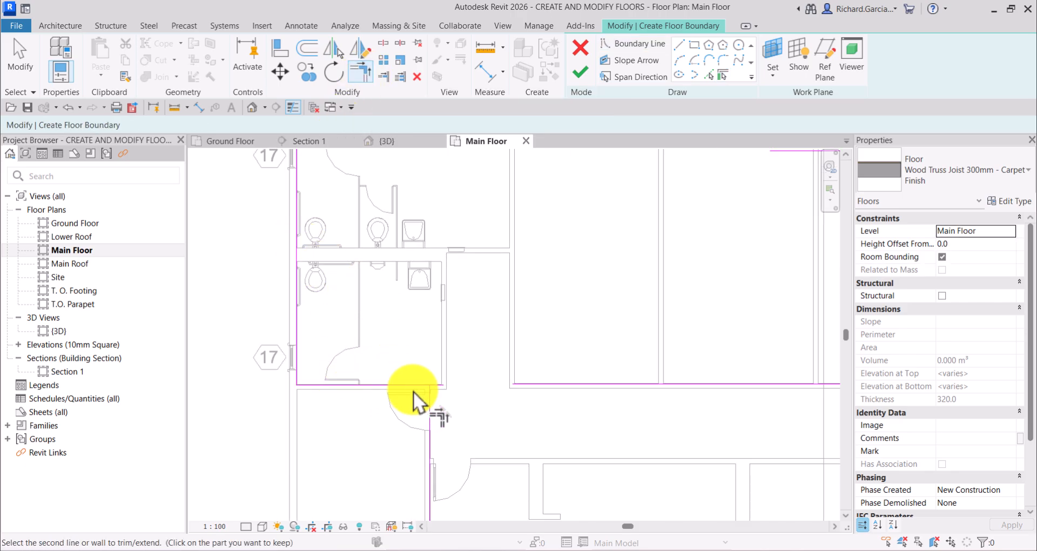
left_click(429, 405)
- Trim the lower exterior wall's boundary line to corners with the inner partition lines of the lower-left and lower-right rooms
scroll(434, 403, "down", 4)
middle_click_drag(486, 418, 461, 232)
scroll(457, 262, "up", 1)
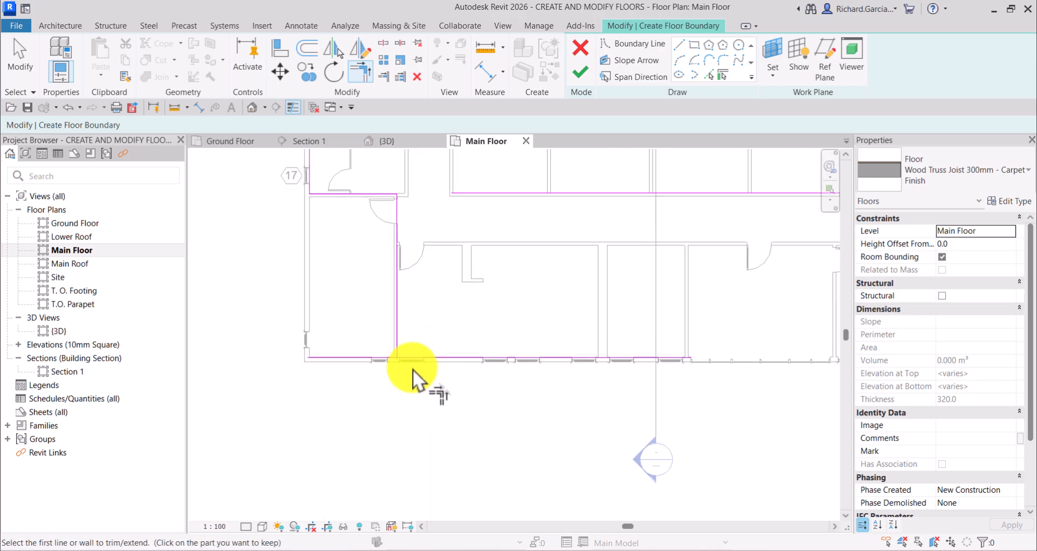
left_click(411, 358)
left_click(400, 327)
middle_click_drag(740, 363, 469, 384)
left_click(407, 379)
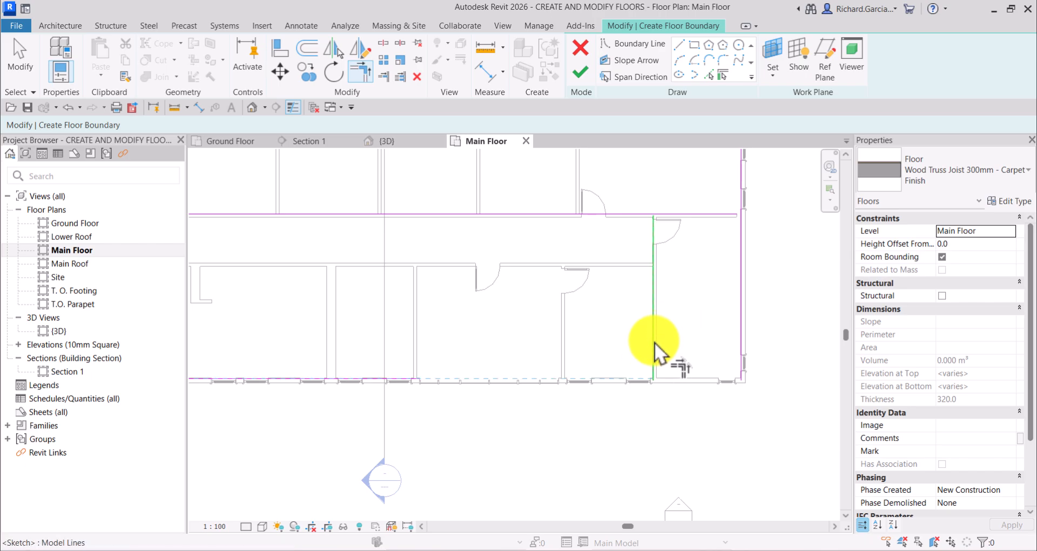
left_click(653, 344)
- Trim the right exterior wall's boundary line to corners with the corridor partition line and the upper exterior wall line
middle_click_drag(672, 225, 640, 361)
left_click(640, 361)
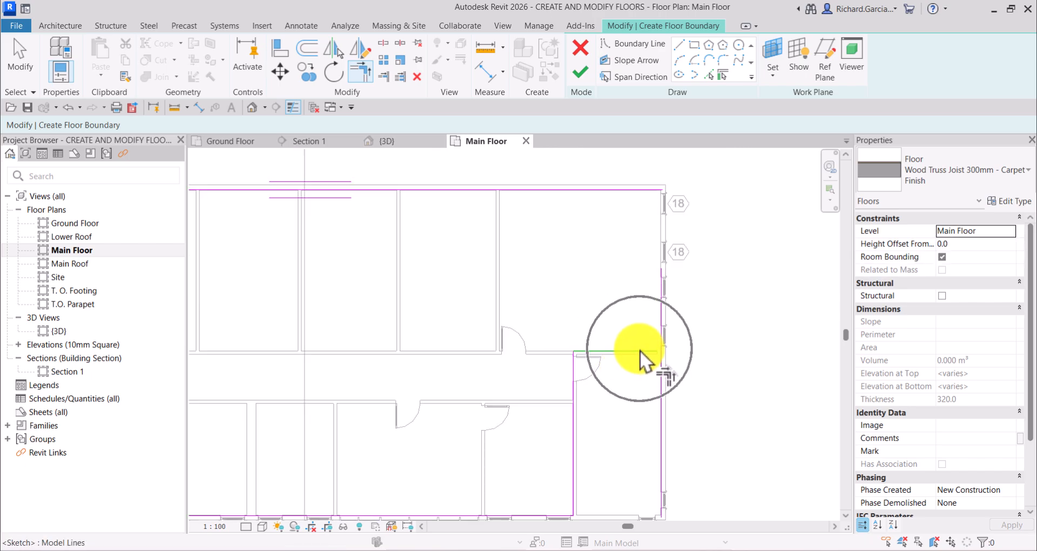
left_click(663, 332)
left_click(621, 190)
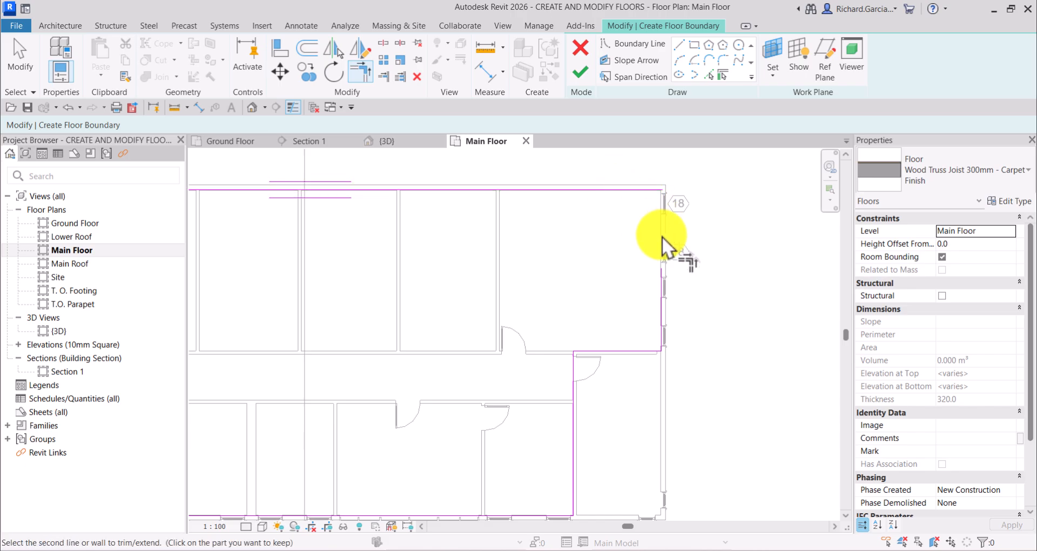
left_click(660, 301)
scroll(660, 329, "down", 3)
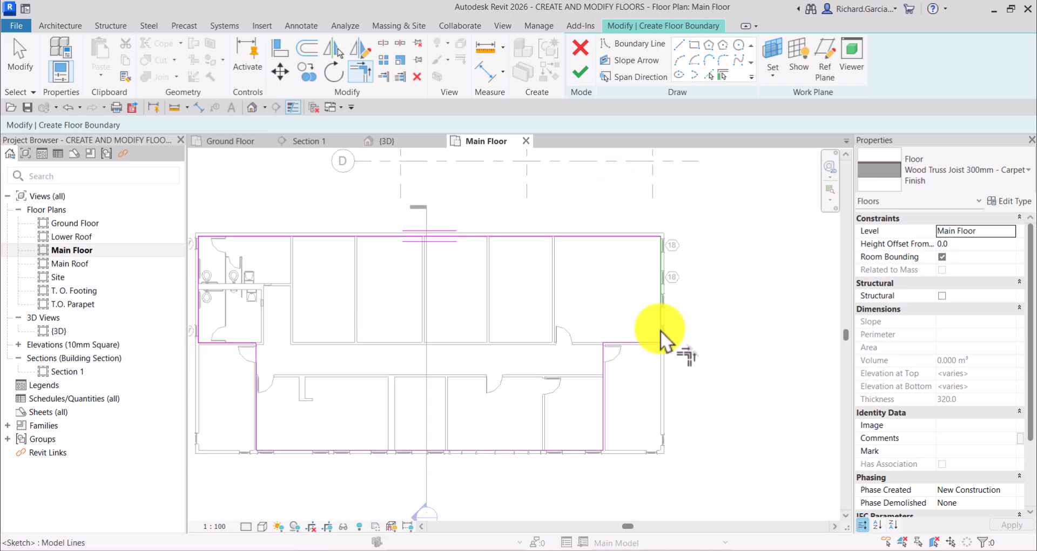
scroll(573, 369, "up", 3)
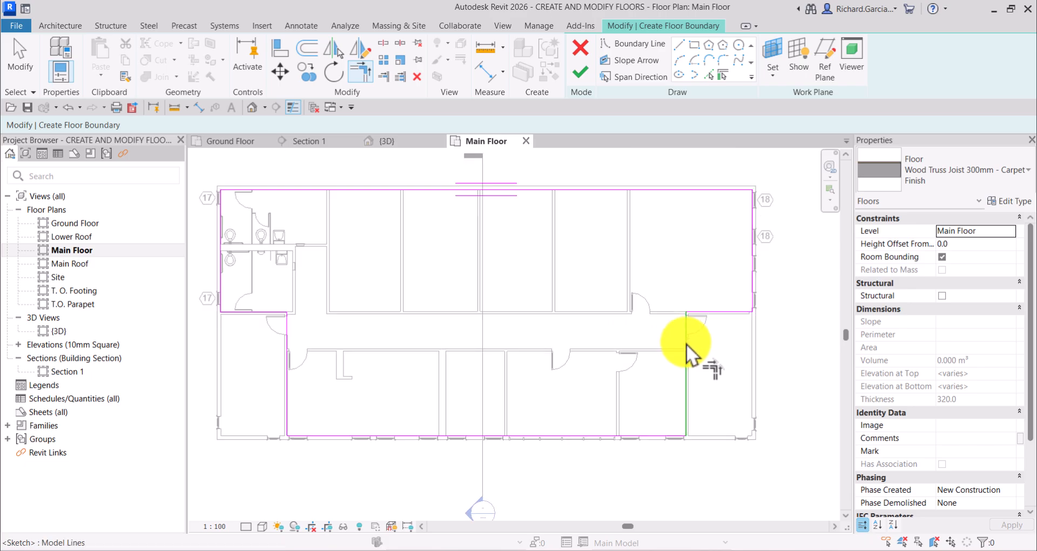
middle_click_drag(552, 348, 573, 359)
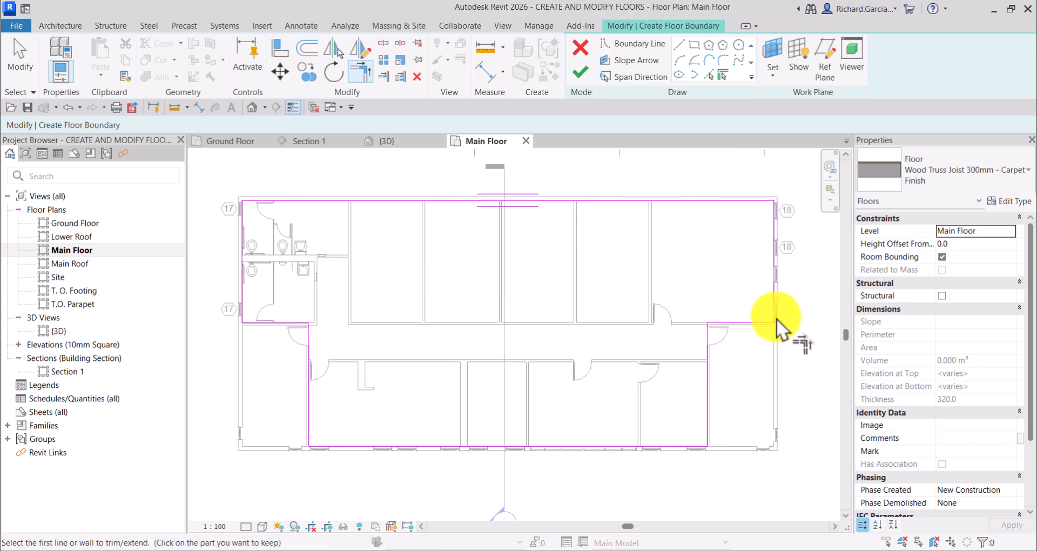
- Finish the floor sketch, attaching the walls below to its bottom and joining geometry with the overlapping walls
left_click(576, 71)
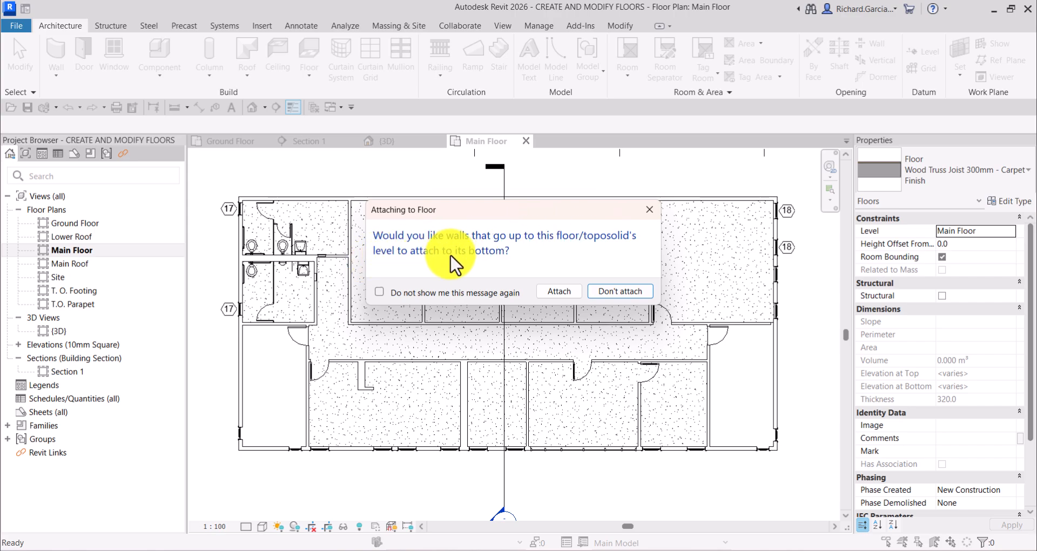
left_click(551, 293)
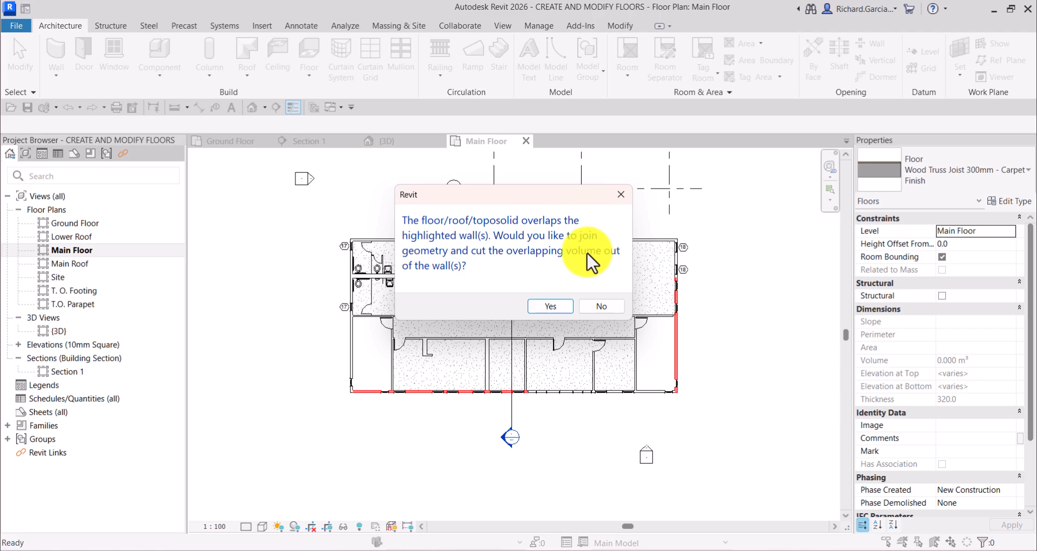
left_click(546, 307)
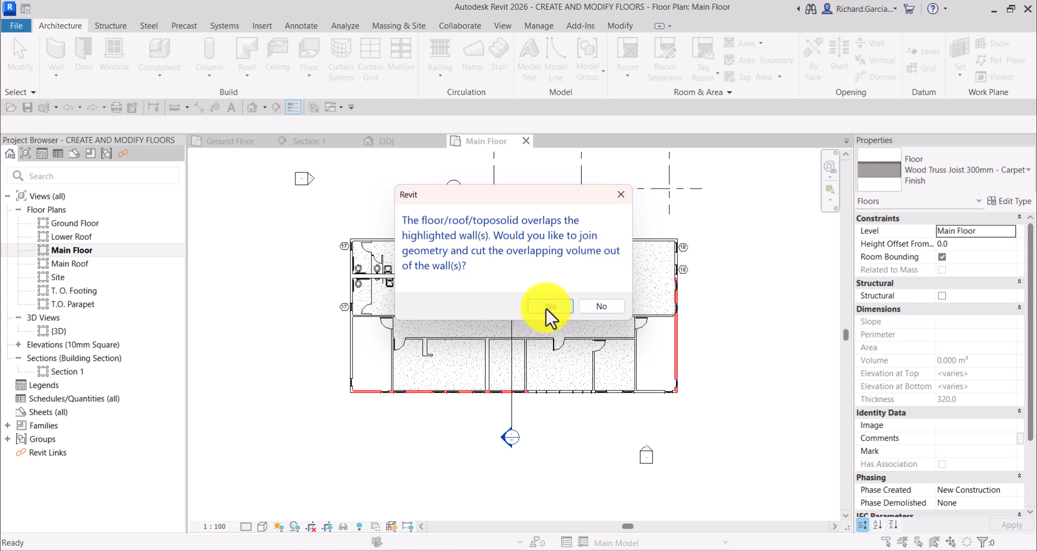
scroll(545, 307, "up", 3)
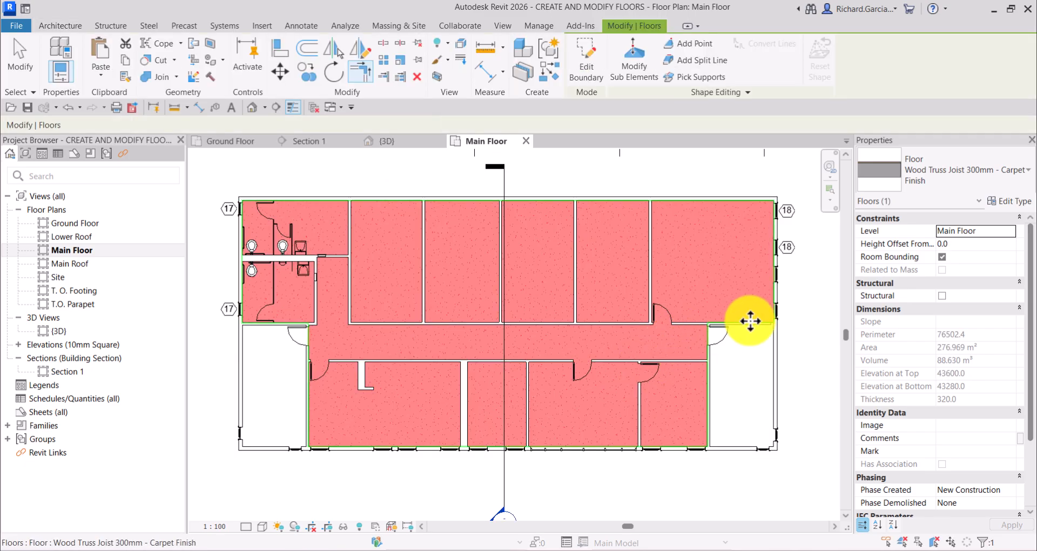
left_click(716, 513)
- Open the Section 1 view and set its detail level to Fine and its visual style to Shaded
scroll(519, 427, "down", 2)
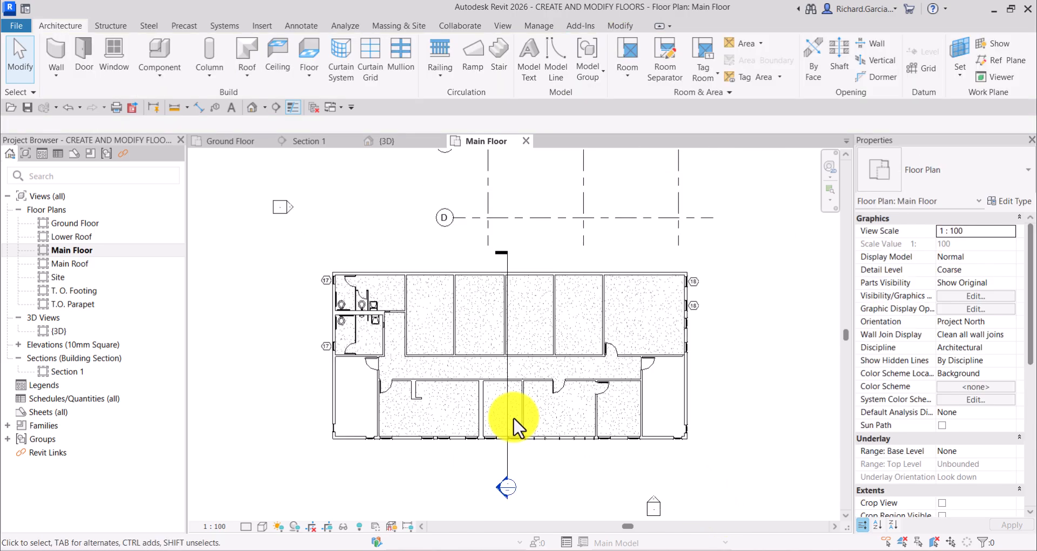
double_click(495, 487)
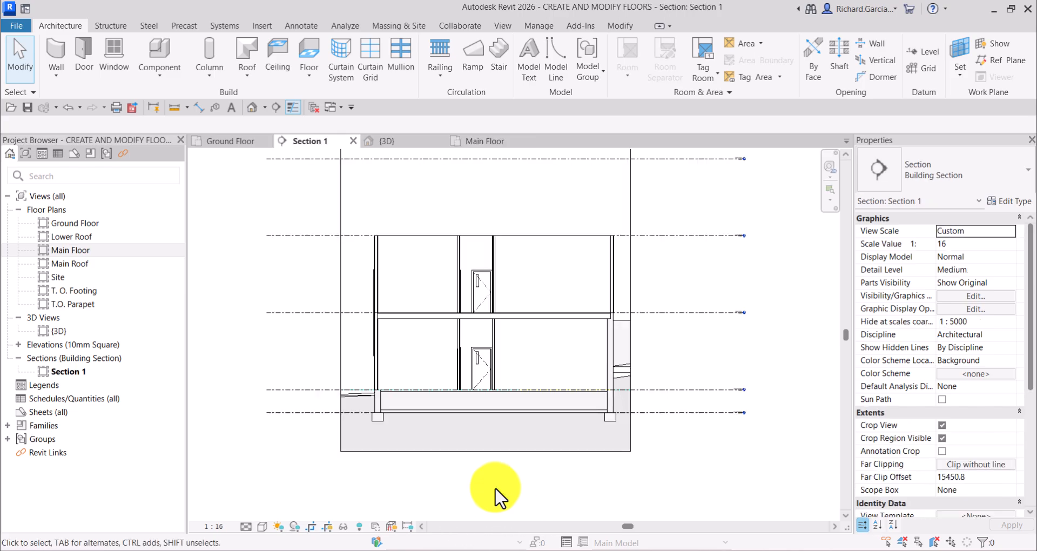
scroll(390, 277, "up", 3)
scroll(421, 377, "up", 1)
middle_click_drag(425, 377, 471, 154)
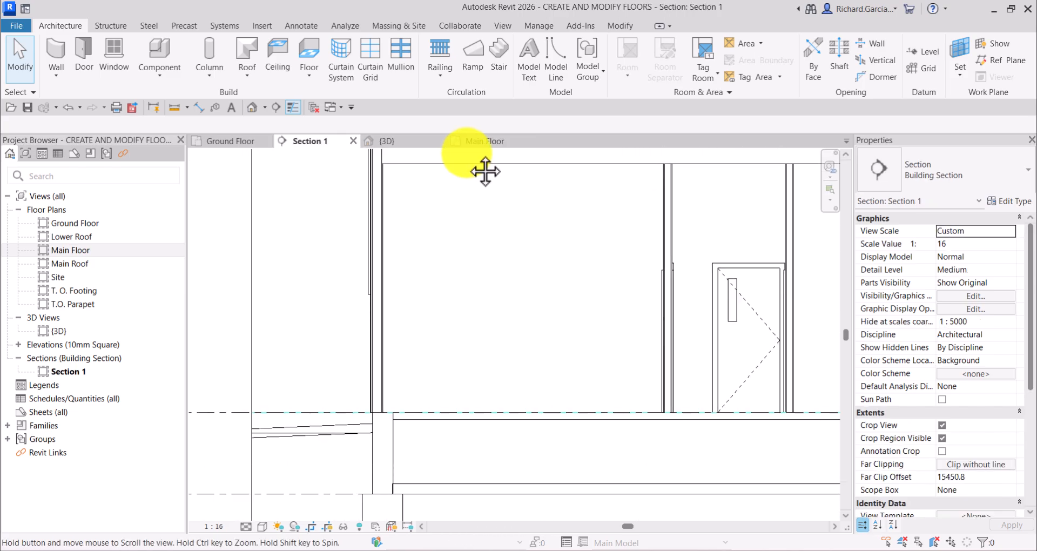
scroll(430, 357, "down", 1)
left_click(246, 526)
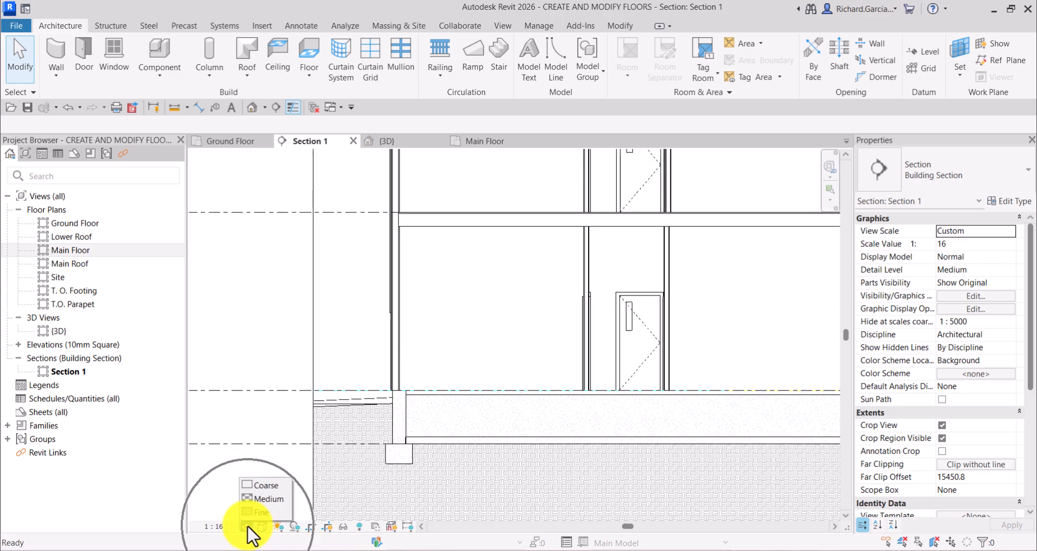
left_click(262, 513)
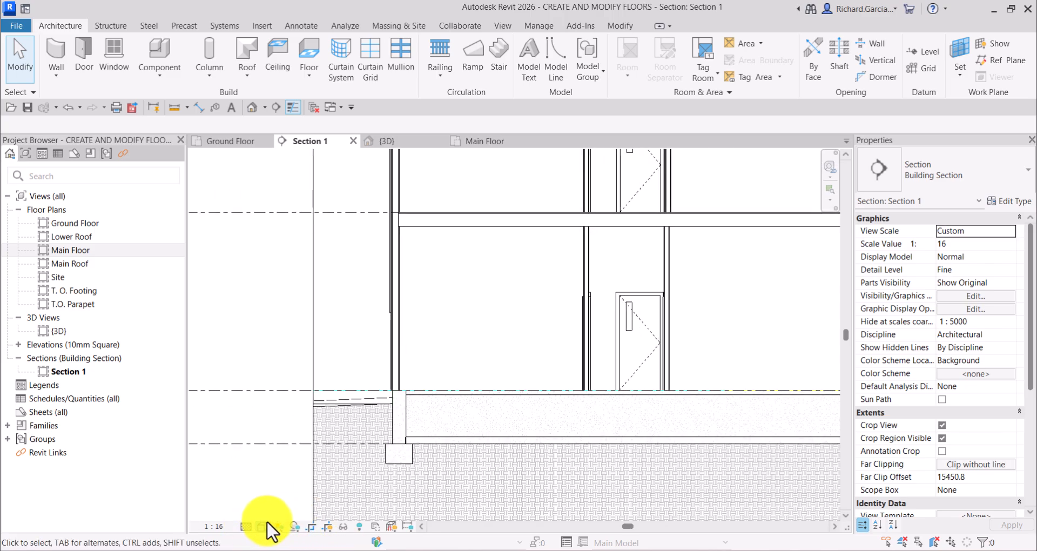
left_click(264, 526)
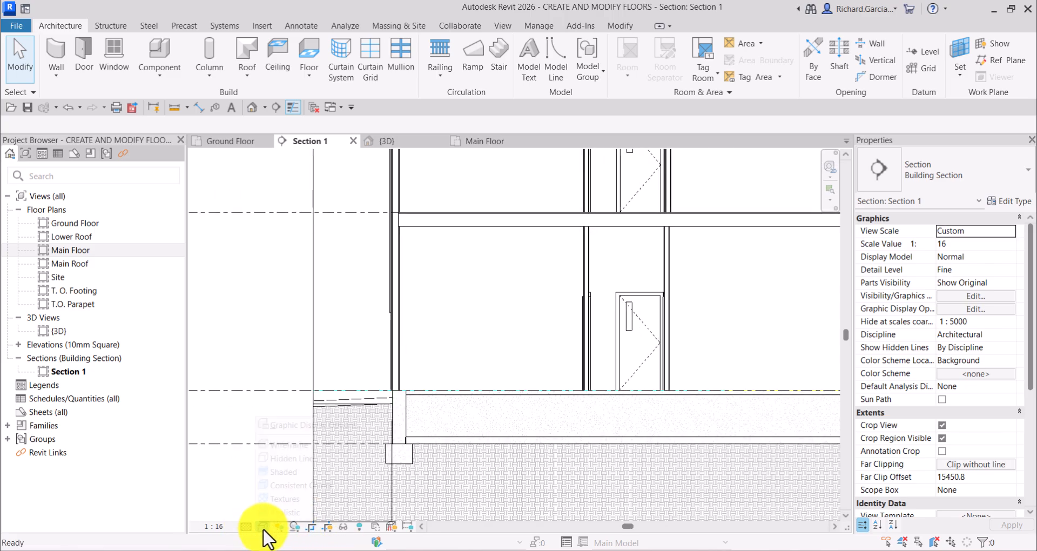
left_click(291, 472)
- Select the Ground Floor slab and the Main Floor slab in the section to examine their types and placement
scroll(420, 379, "up", 2)
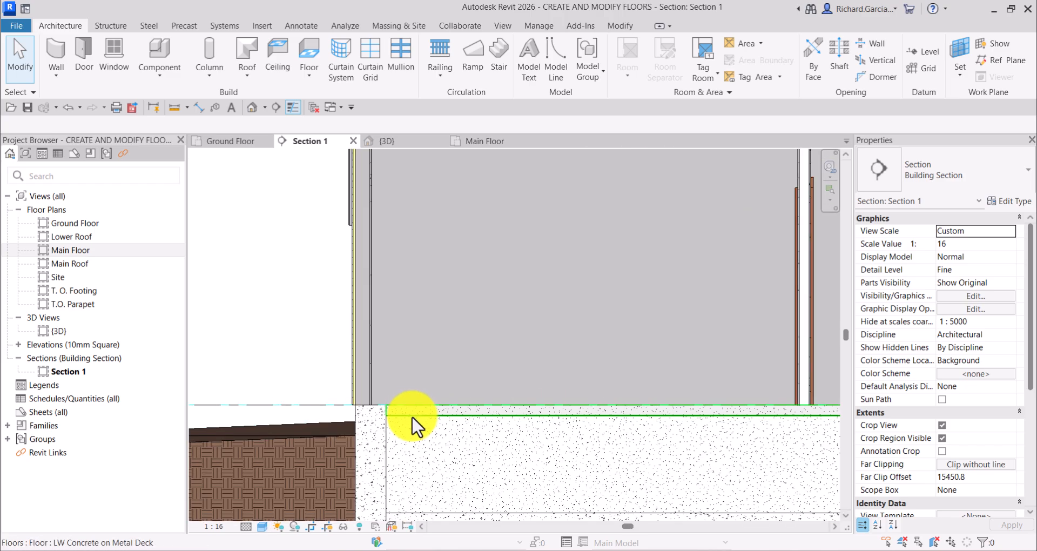
left_click(419, 427)
scroll(413, 416, "down", 2)
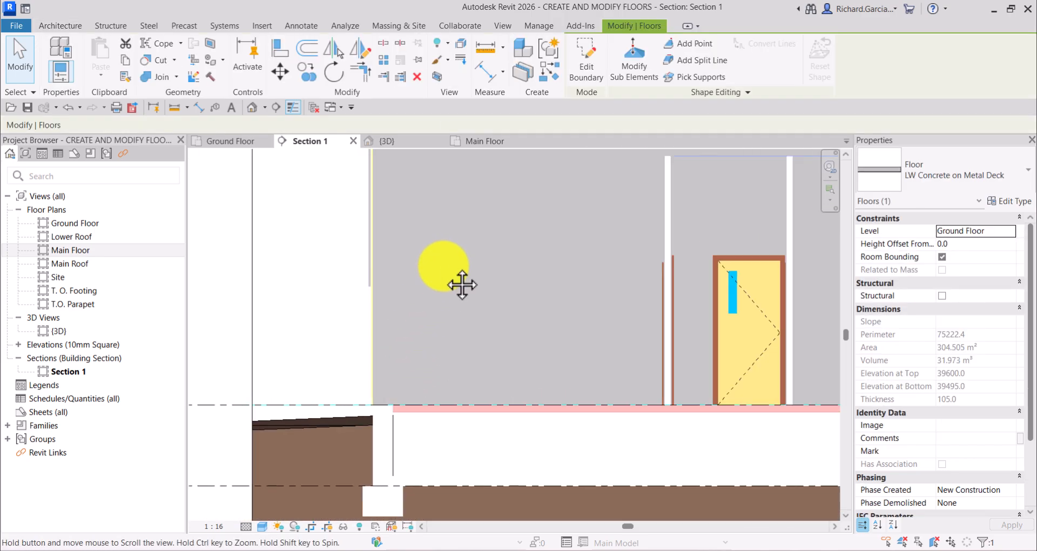
middle_click_drag(443, 266, 436, 433)
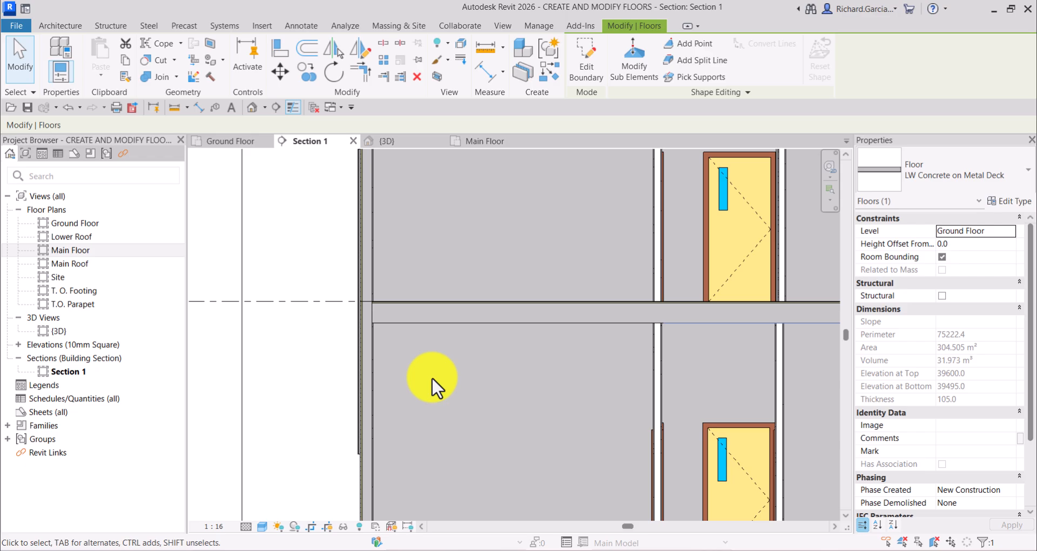
left_click(397, 317)
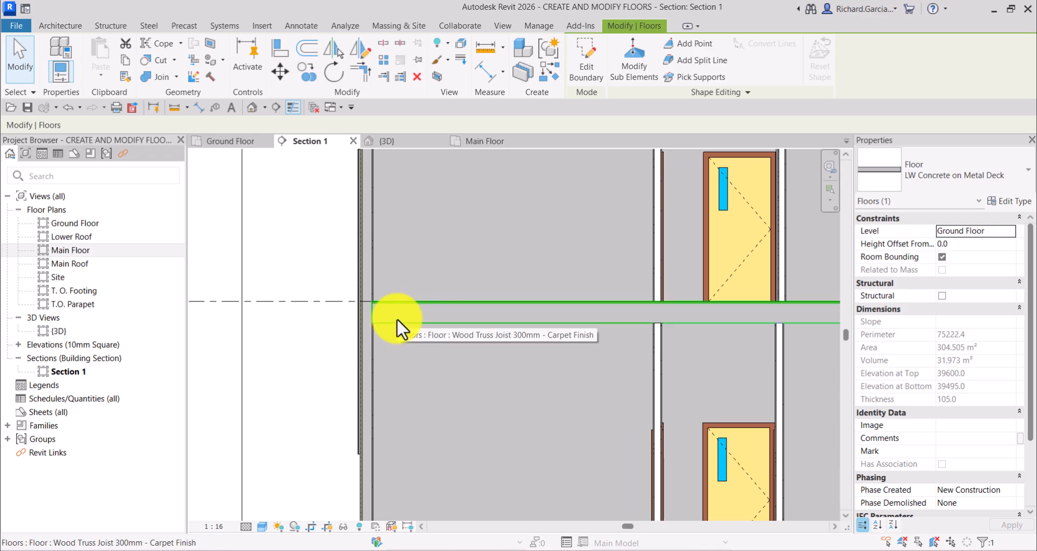
left_click(396, 317)
scroll(397, 319, "down", 3)
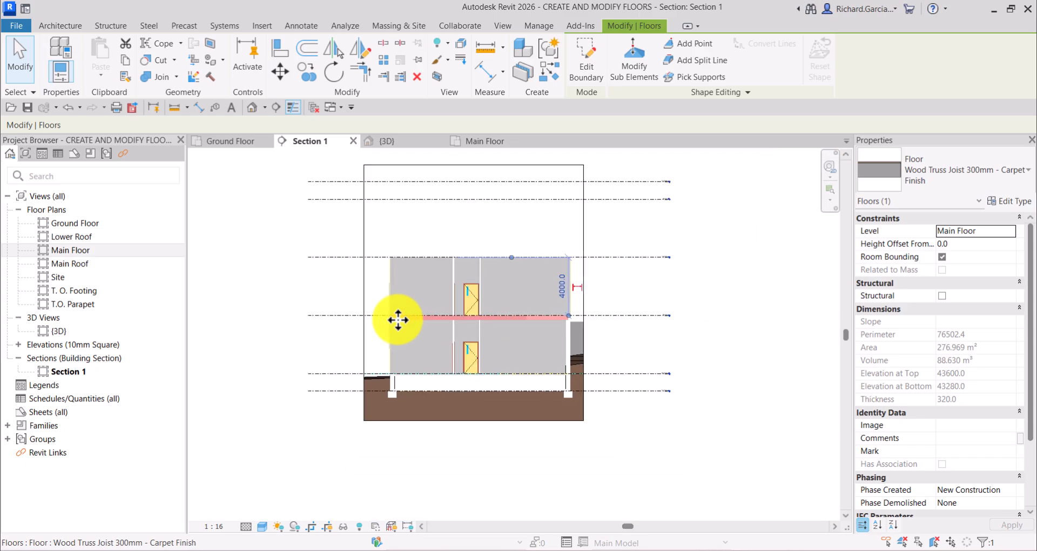
- Isolate the Wood Truss Joist 300mm - Carpet Finish floor in a 3D view with Selection Box
scroll(396, 329, "up", 4)
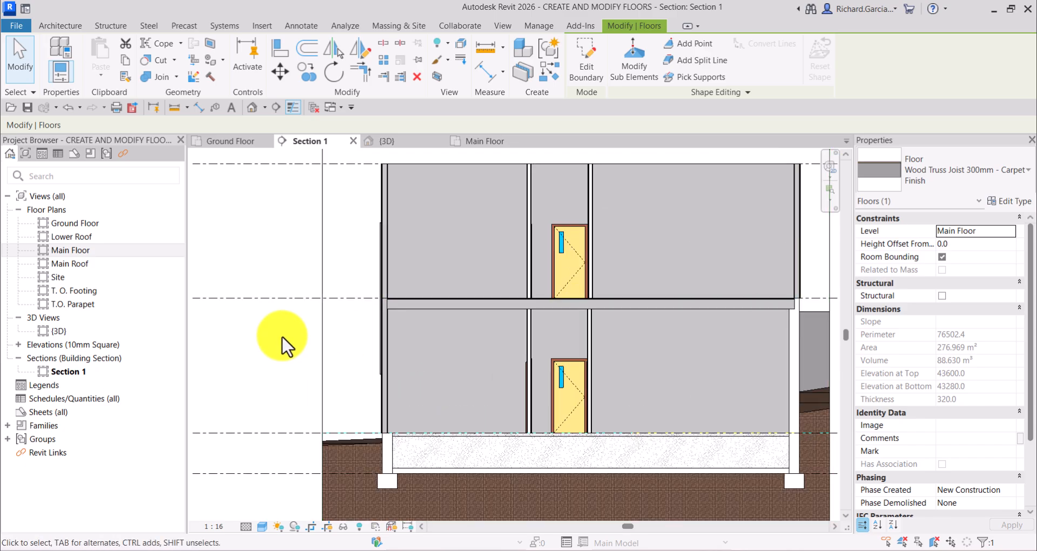
left_click(282, 336)
left_click(416, 304)
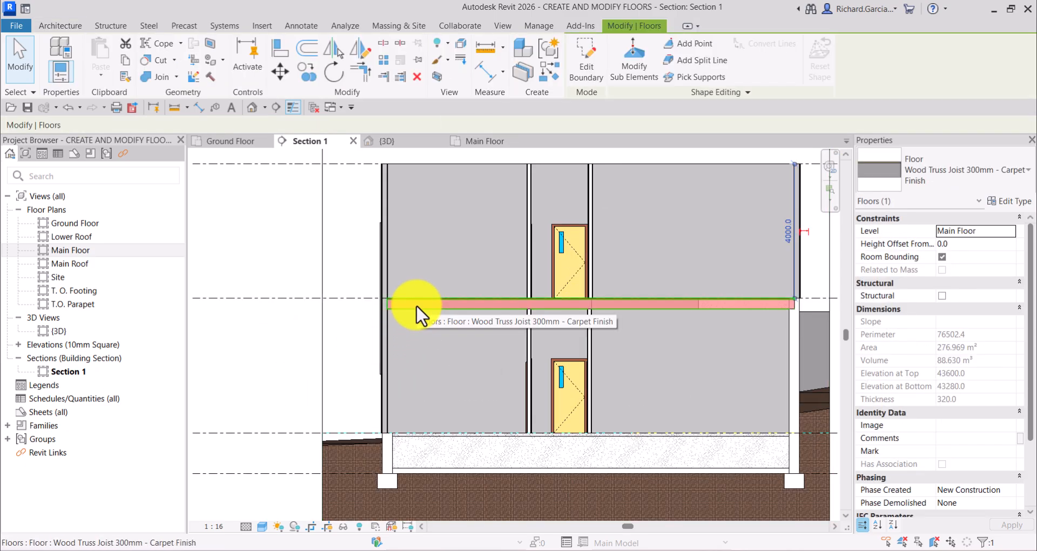
left_click(416, 304)
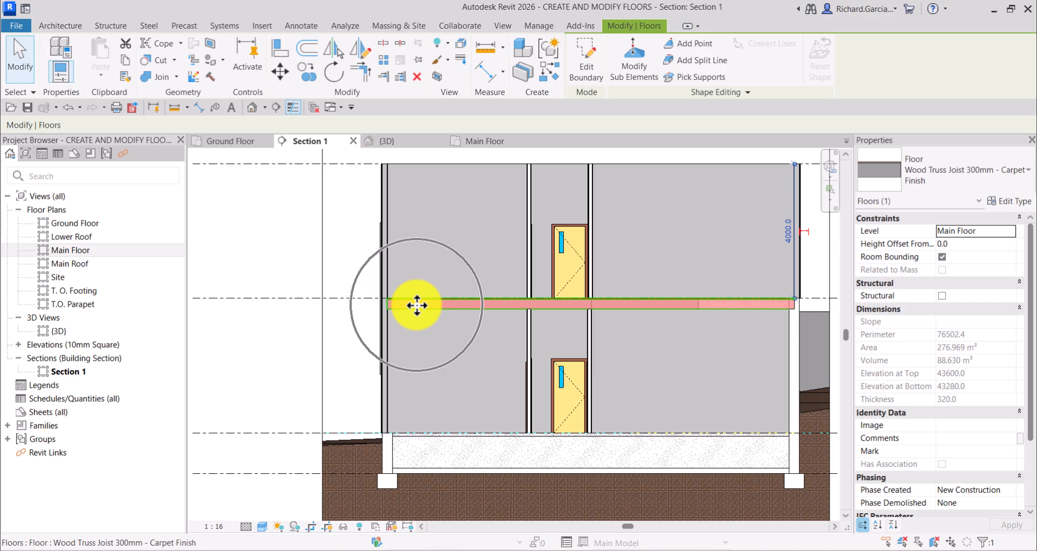
left_click(440, 79)
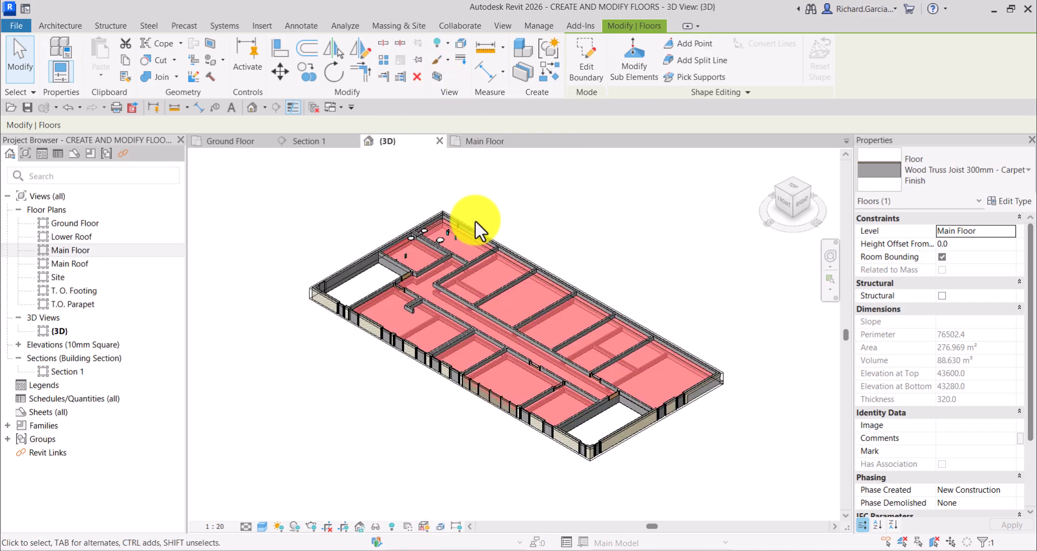
- Resize the section box by extending its bottom below the foundations, moving its front face inward and raising its top
left_click(722, 358)
scroll(745, 447, "up", 5)
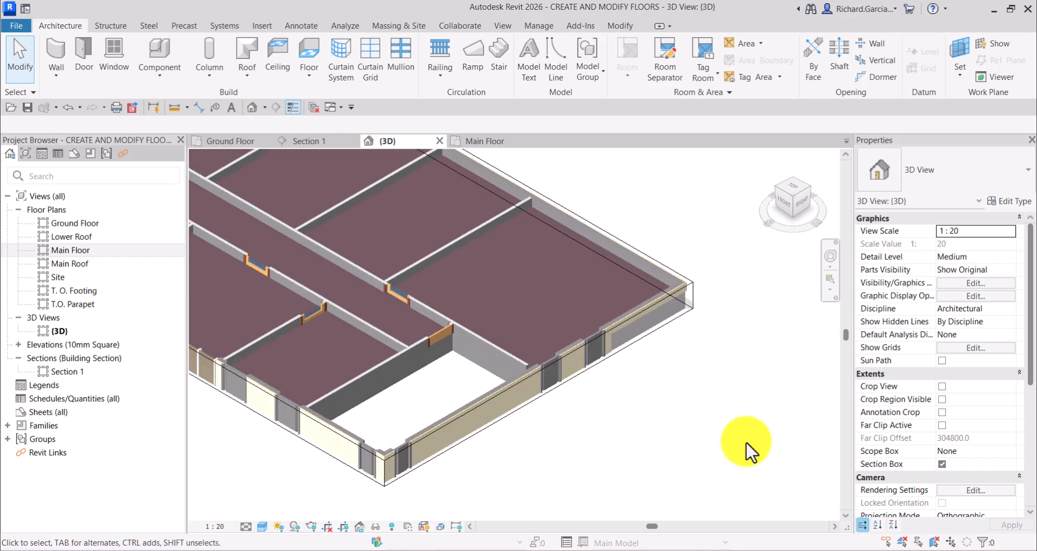
scroll(742, 447, "down", 3)
scroll(689, 381, "up", 2)
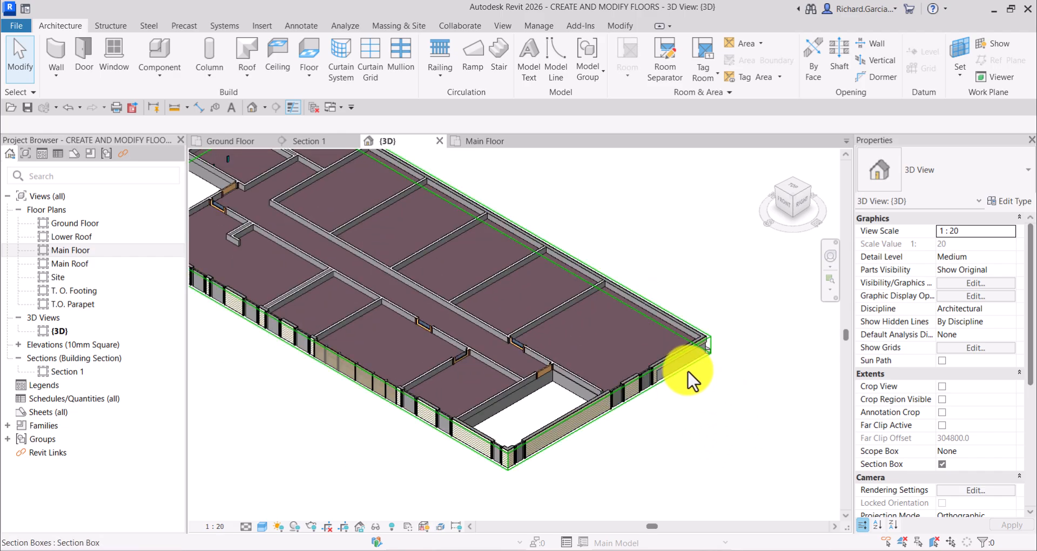
left_click(693, 382)
scroll(689, 381, "down", 3)
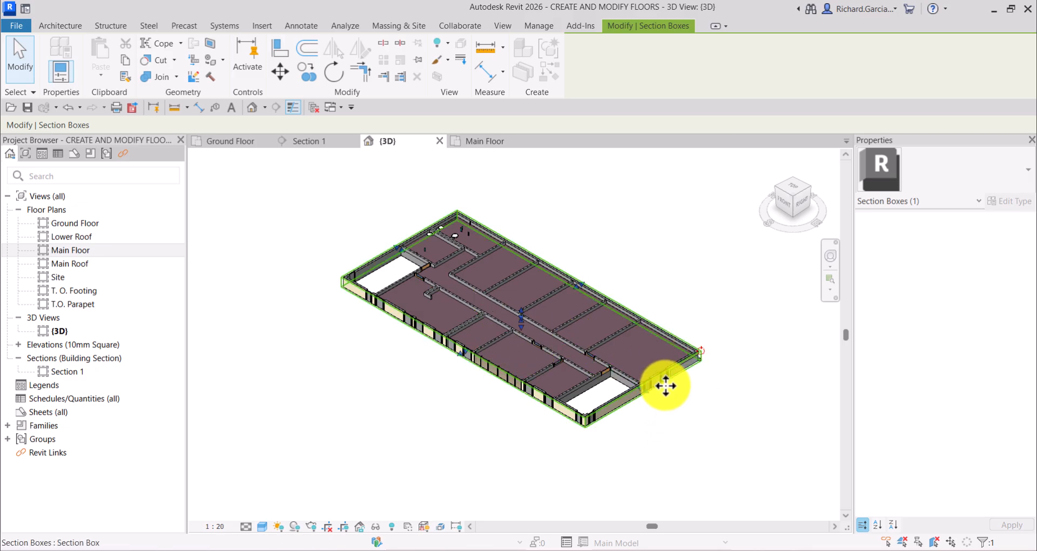
left_click_drag(523, 329, 513, 489)
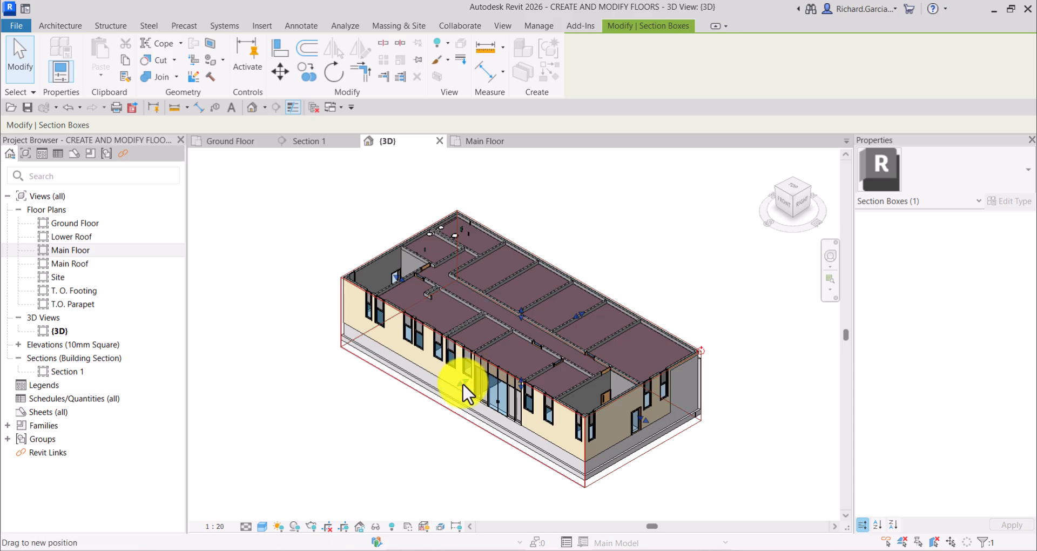
left_click_drag(463, 382, 490, 366)
left_click_drag(534, 306, 534, 296)
- Examine both floors and their junctions with the walls in the sectioned 3D model from several angles
scroll(394, 287, "up", 5)
middle_click_drag(582, 342, 543, 270, "shift")
middle_click_drag(481, 437, 403, 236)
middle_click_drag(371, 347, 454, 244, "shift")
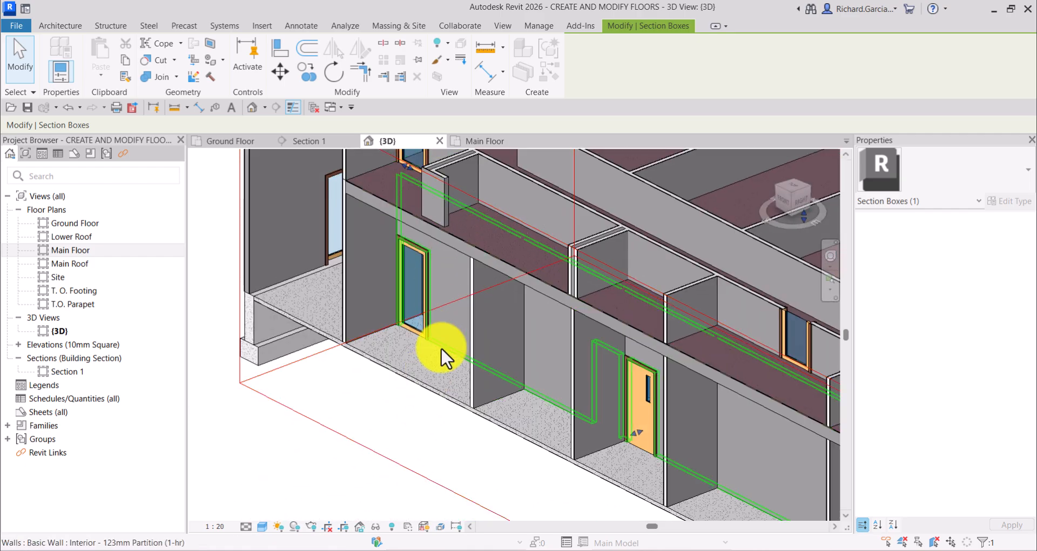
left_click(423, 378)
scroll(423, 379, "down", 4)
middle_click_drag(459, 402, 379, 408)
left_click(645, 208)
scroll(644, 207, "down", 1)
scroll(645, 208, "down", 2)
middle_click_drag(675, 214, 623, 240)
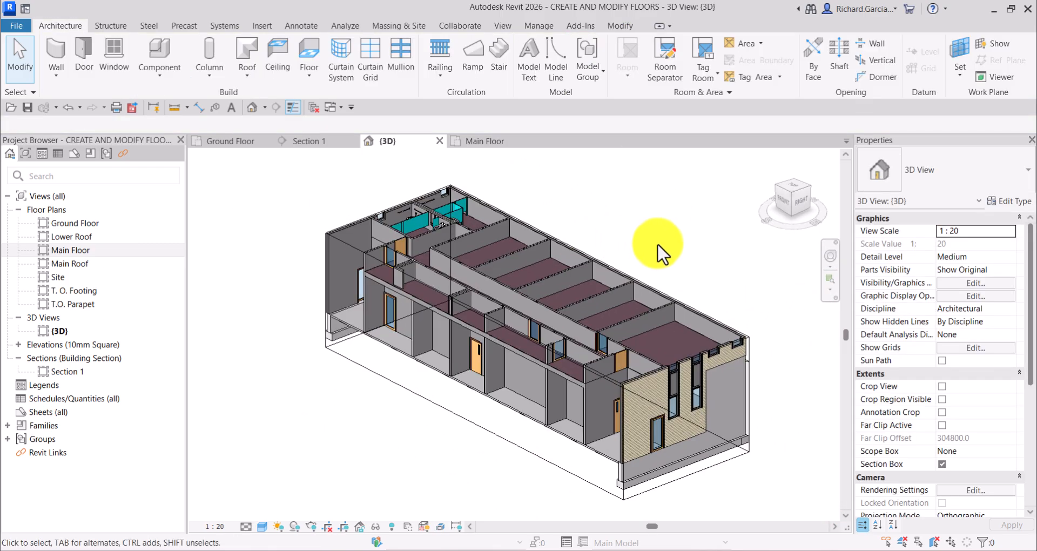
scroll(657, 245, "up", 1)
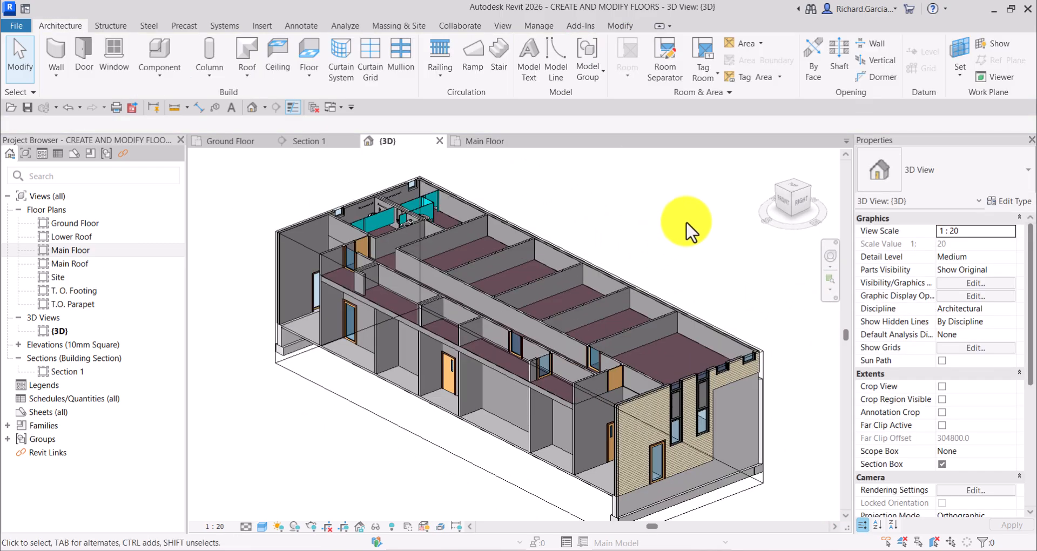
middle_click_drag(691, 232, 711, 228)
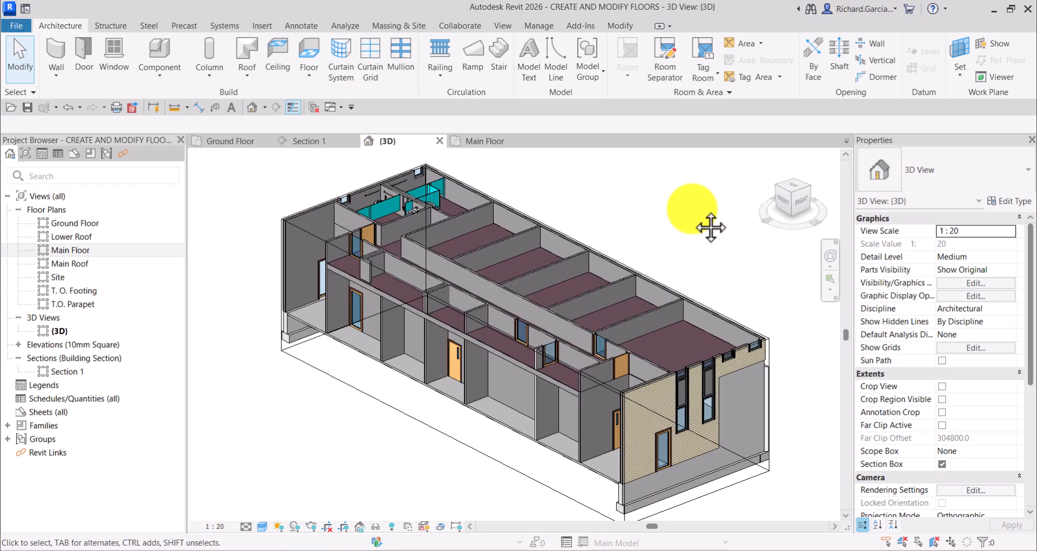